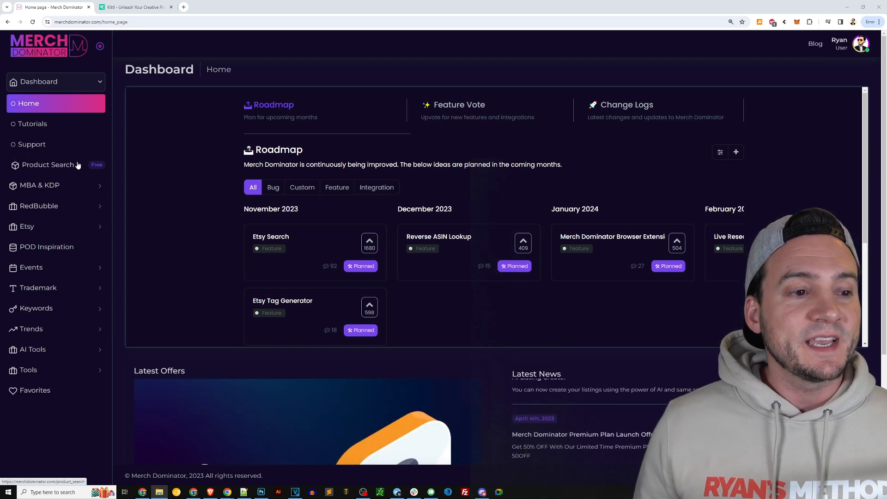
Step: Open the MBA & KDP Best Sellers research, hide branded products through the advanced options, and run the search
left_click(69, 185)
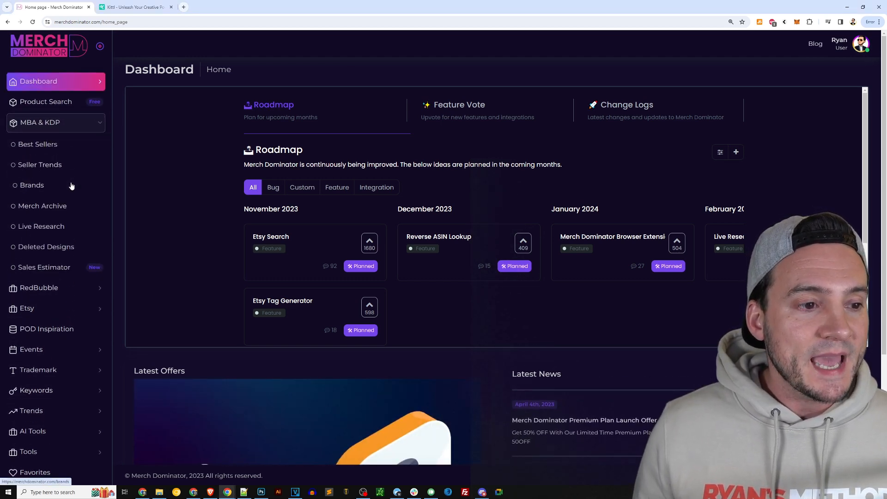
left_click(40, 146)
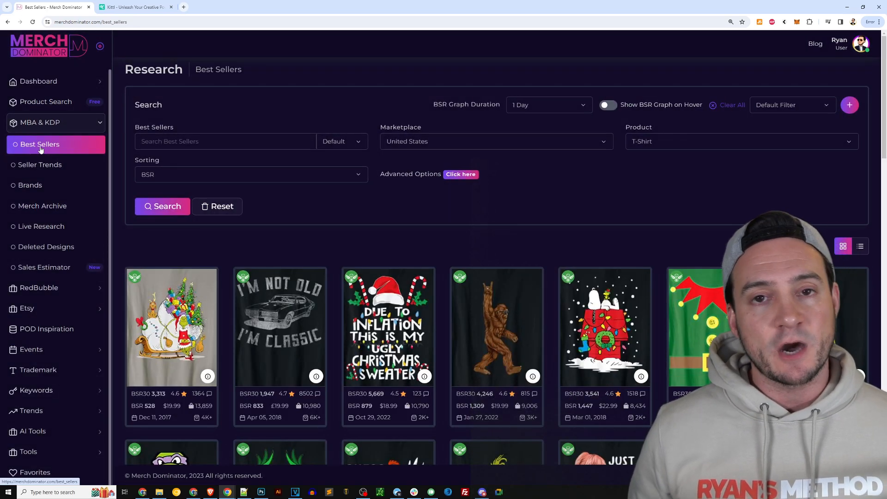
left_click(467, 176)
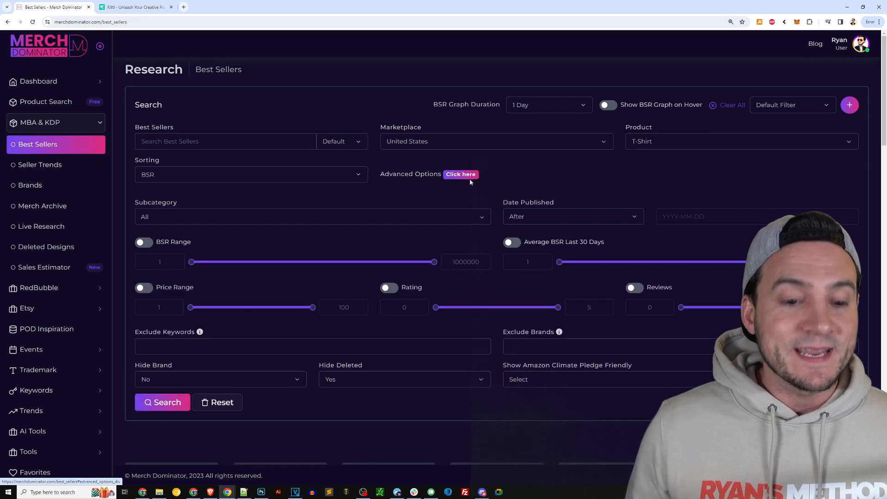
left_click_drag(176, 369, 130, 368)
left_click(195, 380)
left_click(153, 393)
left_click(157, 403)
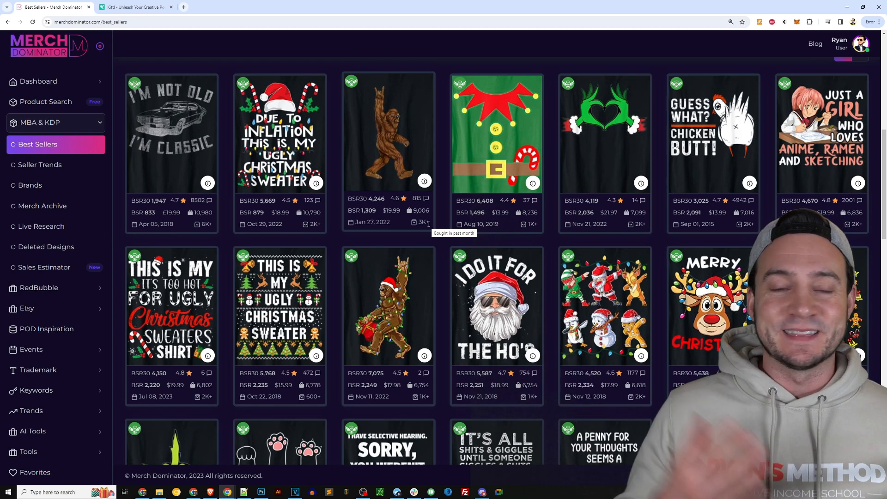
Step: Browse the filtered best-selling T-shirt designs for a niche idea, comparing their BSR, publish dates and sales figures
scroll(571, 214, "down", 3)
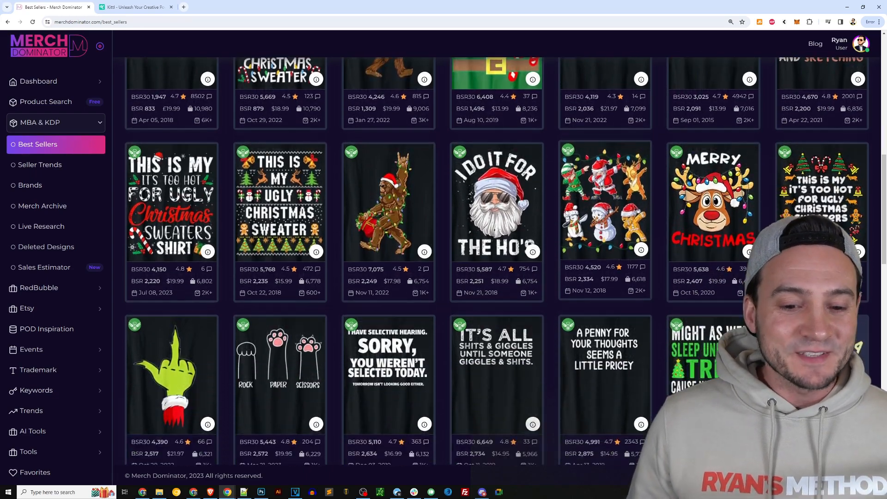
scroll(569, 213, "down", 3)
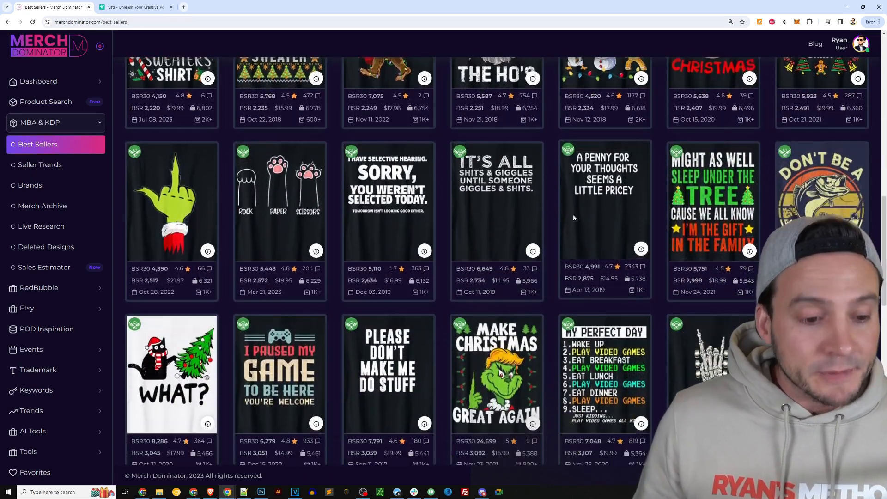
scroll(573, 215, "down", 4)
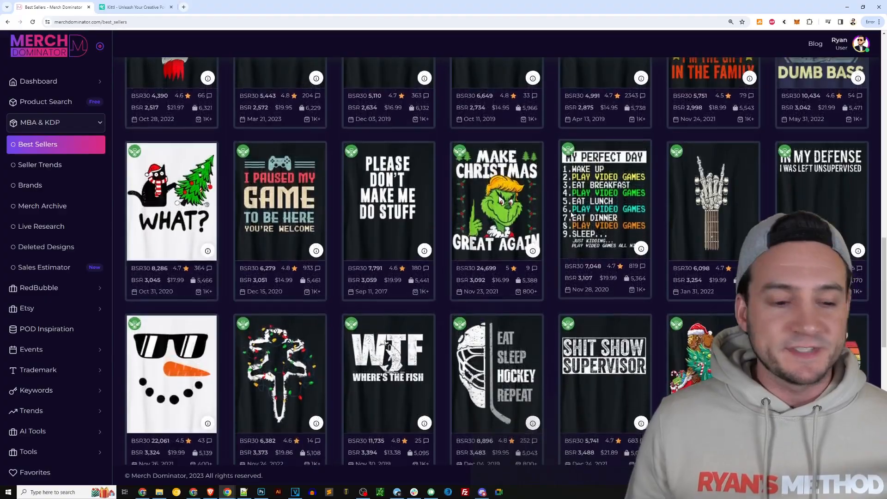
scroll(573, 217, "down", 4)
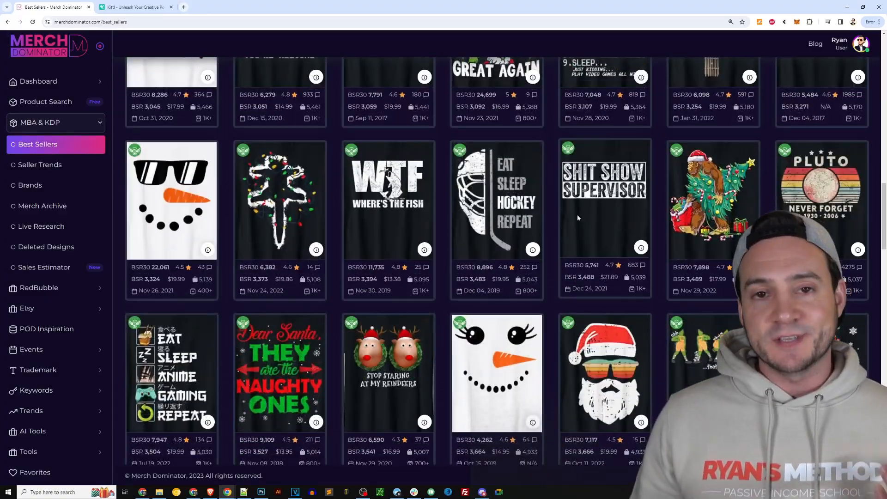
scroll(577, 220, "down", 2)
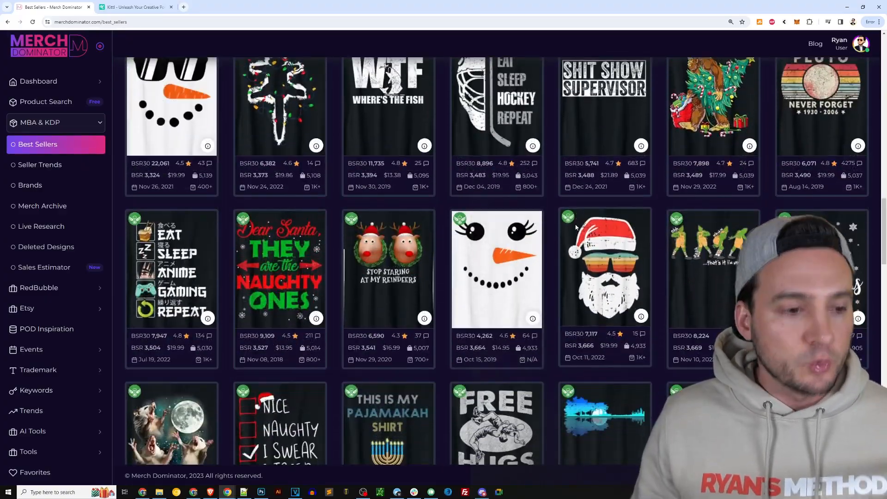
scroll(566, 230, "down", 1)
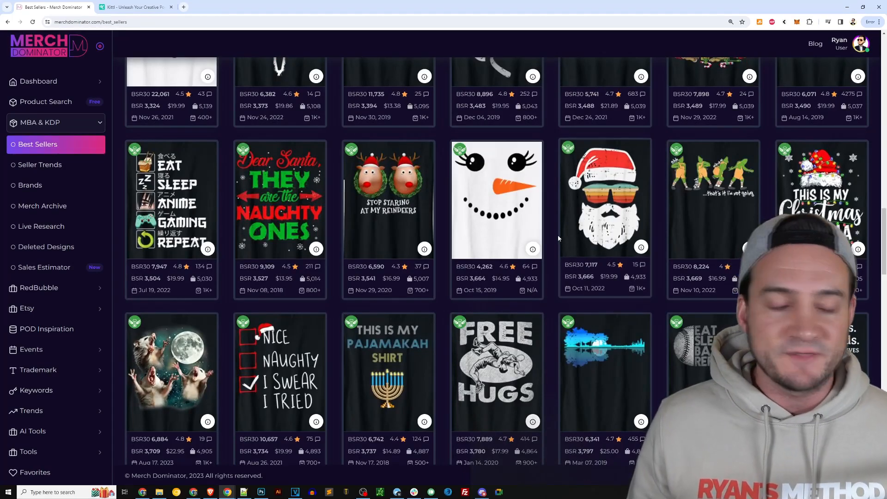
scroll(559, 237, "down", 2)
scroll(560, 239, "down", 2)
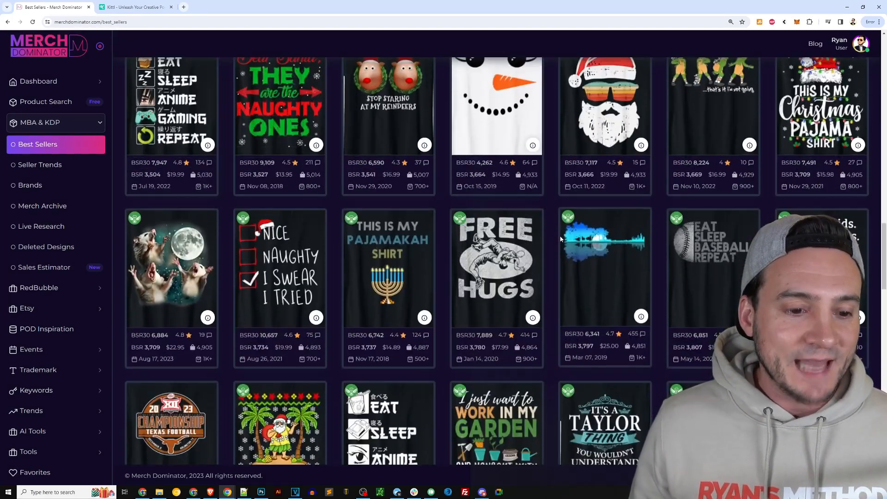
scroll(562, 232, "down", 1)
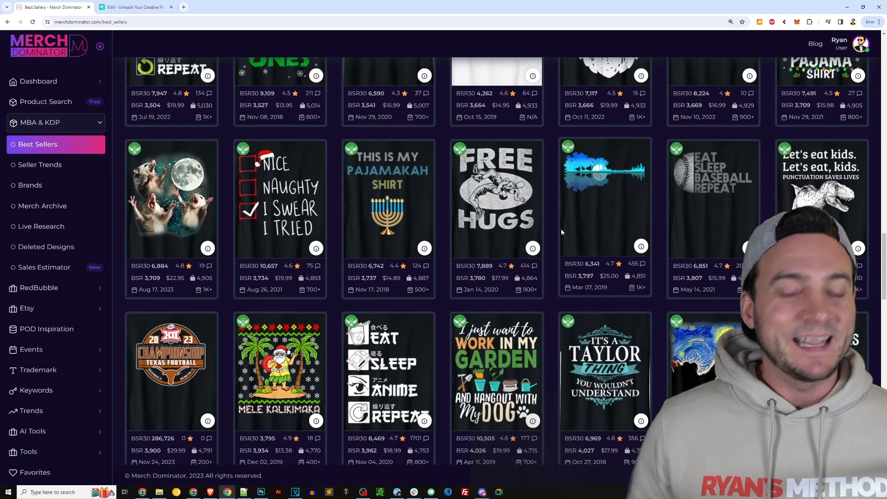
scroll(507, 201, "down", 1)
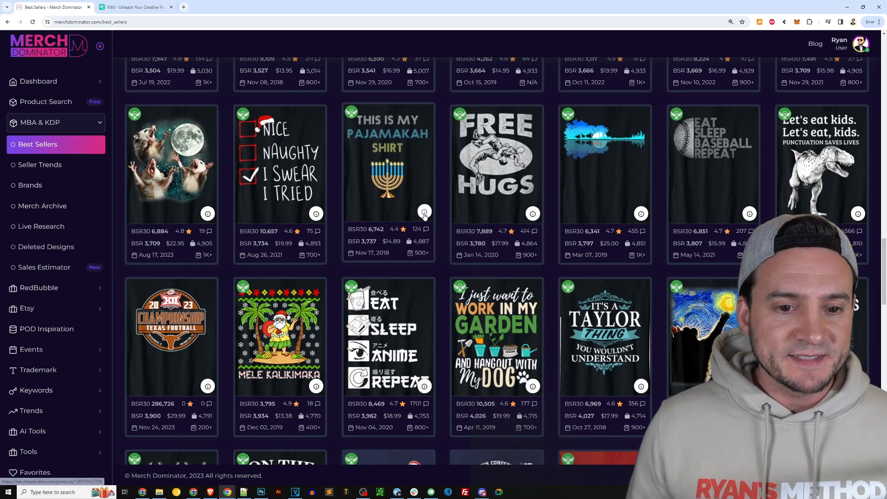
Step: Open the details of the "This Is My Pajamakah Shirt" design and view its Amazon listing
left_click(428, 206)
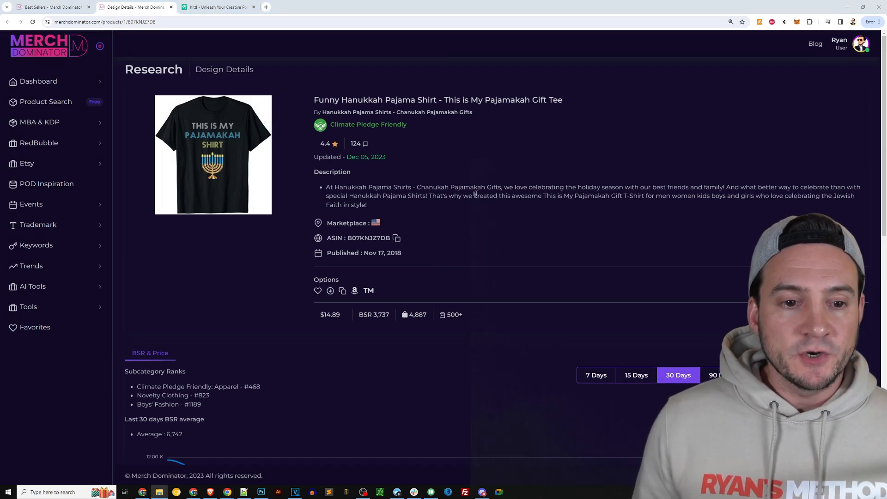
scroll(380, 204, "down", 2)
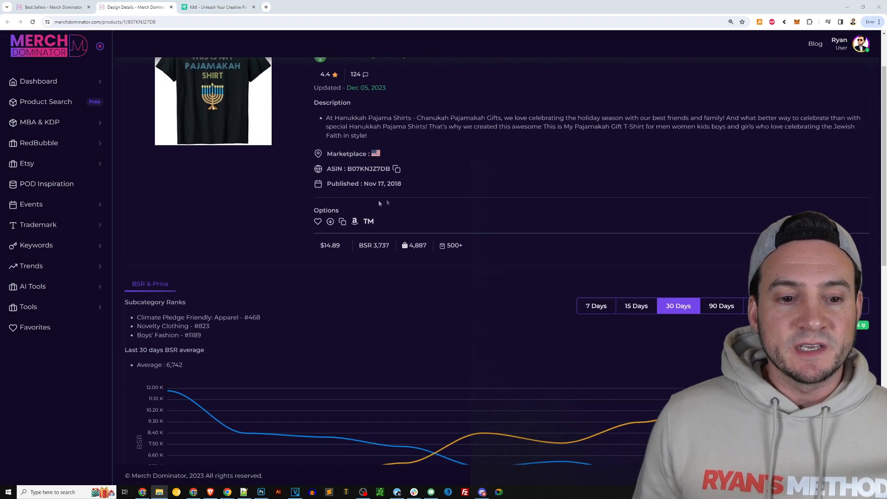
left_click(355, 221)
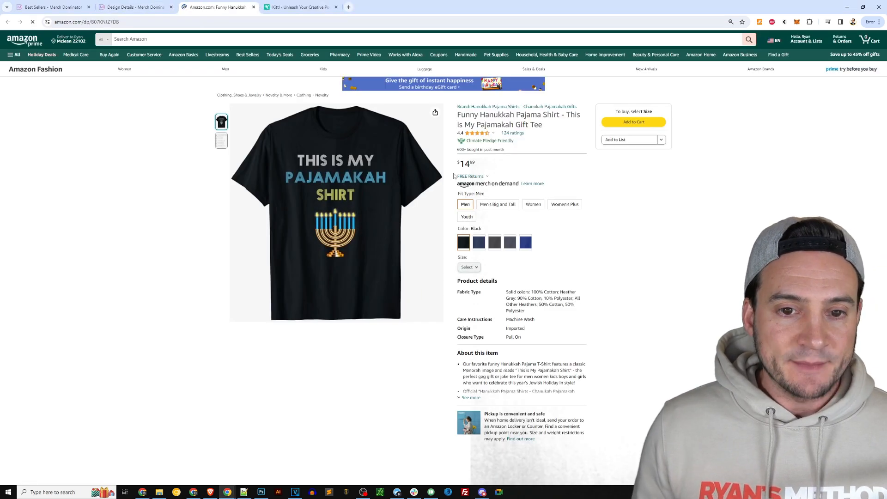
scroll(478, 226, "up", 5)
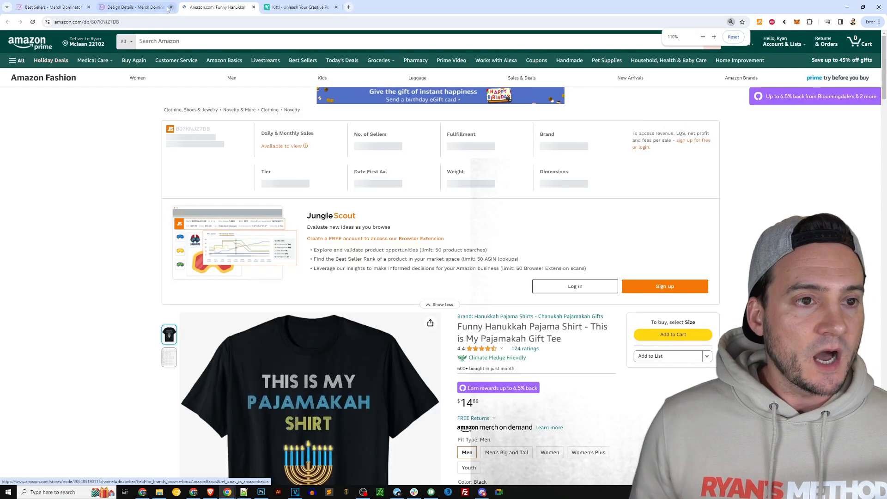
Step: Return to the Pajamakah shirt's design details and examine its BSR and price graph, long tail keywords, focus keywords and similar designs
left_click(150, 9)
scroll(683, 158, "down", 4)
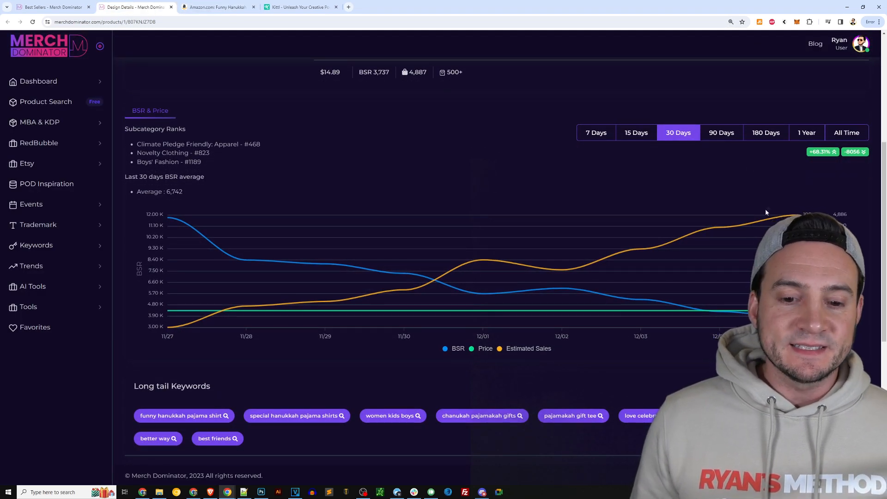
mouse_move(752, 226)
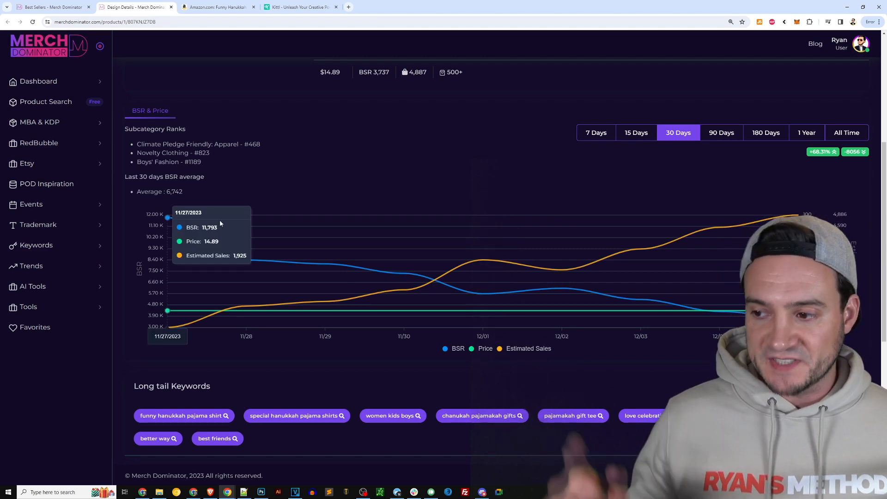
scroll(250, 217, "down", 6)
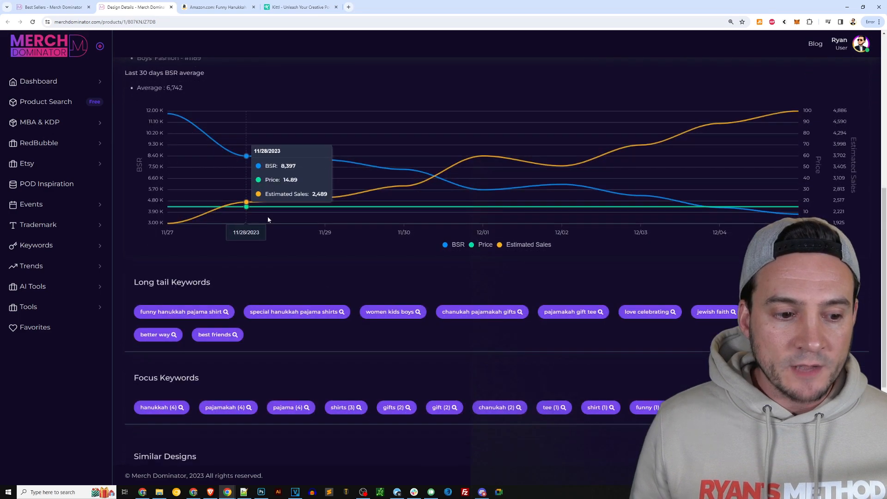
scroll(262, 211, "down", 1)
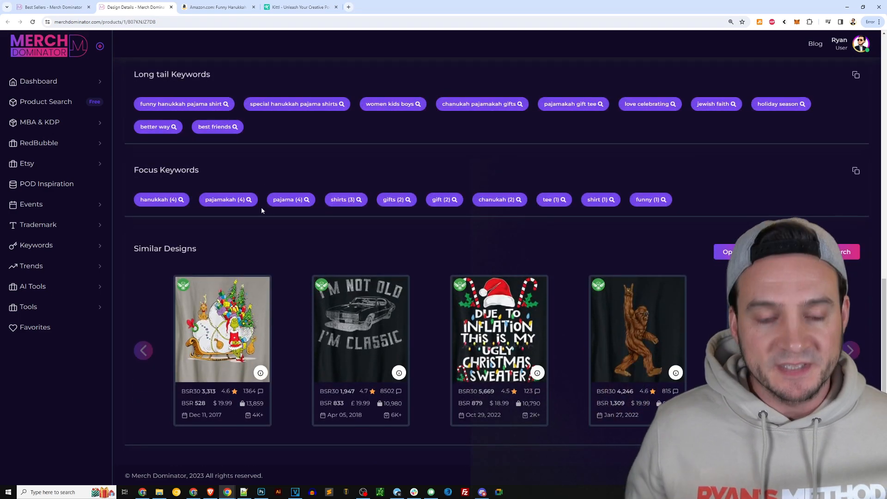
scroll(403, 275, "up", 14)
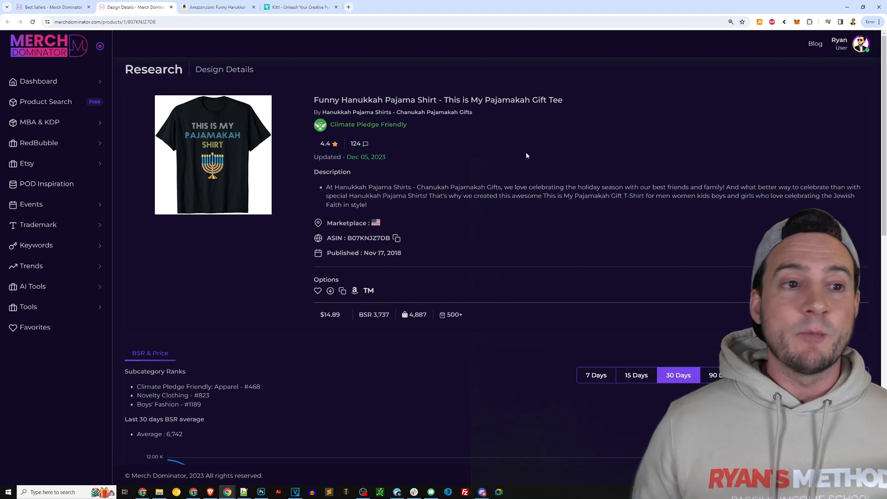
Step: Review the Pajamakah shirt's Amazon product page and take a quick look at the Kittl home page
left_click(240, 10)
scroll(737, 198, "down", 6)
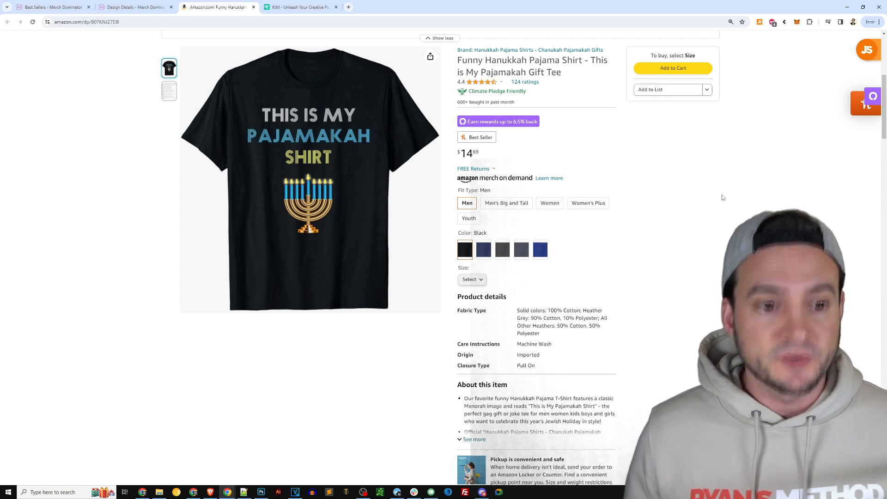
left_click(287, 8)
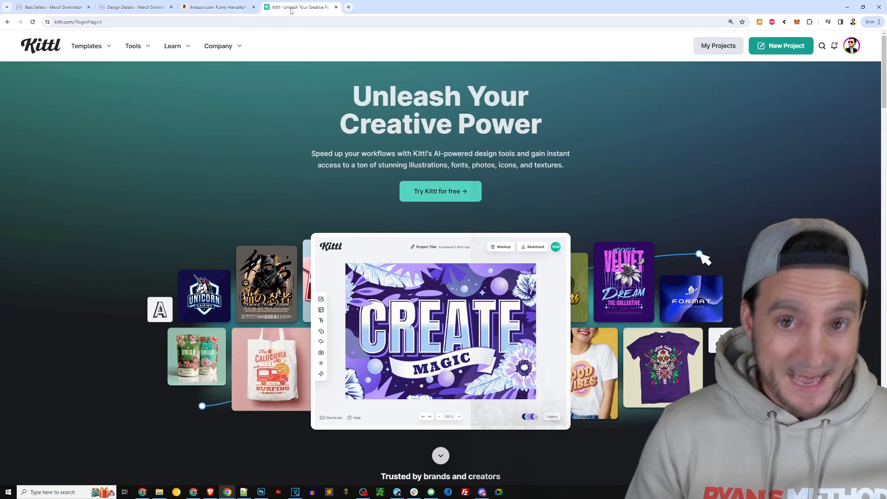
left_click(218, 7)
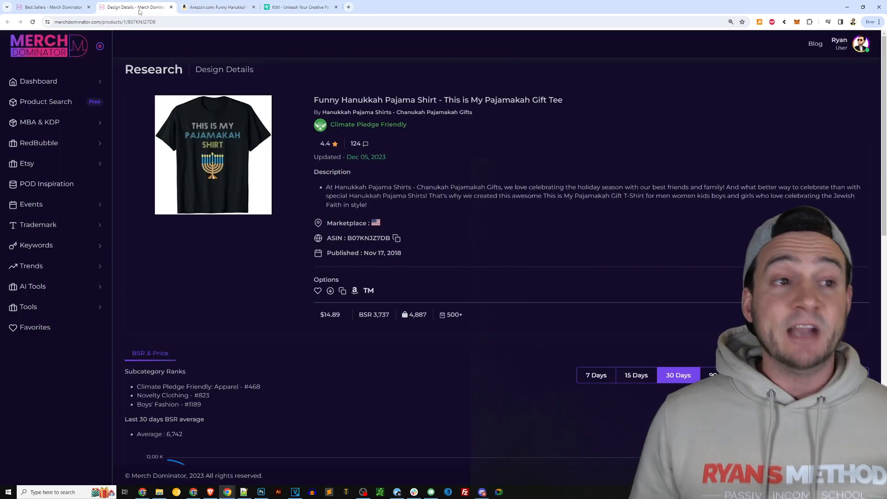
Step: Back in Merch Dominator, search the MBA & KDP best sellers for "pajamakah" T-shirts in the United States marketplace
left_click(134, 7)
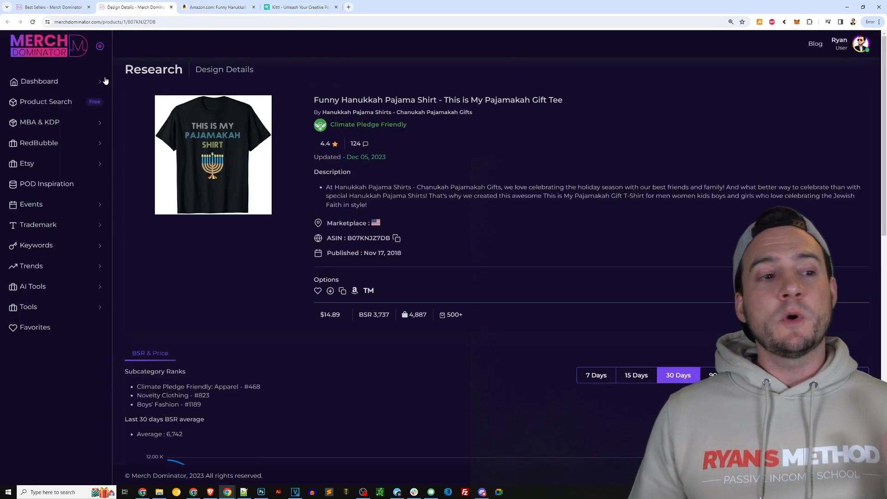
left_click(92, 128)
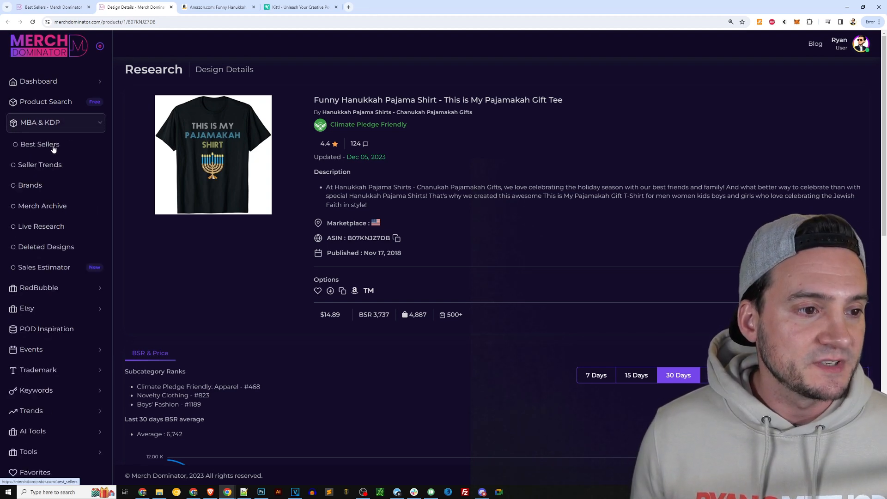
left_click(51, 145)
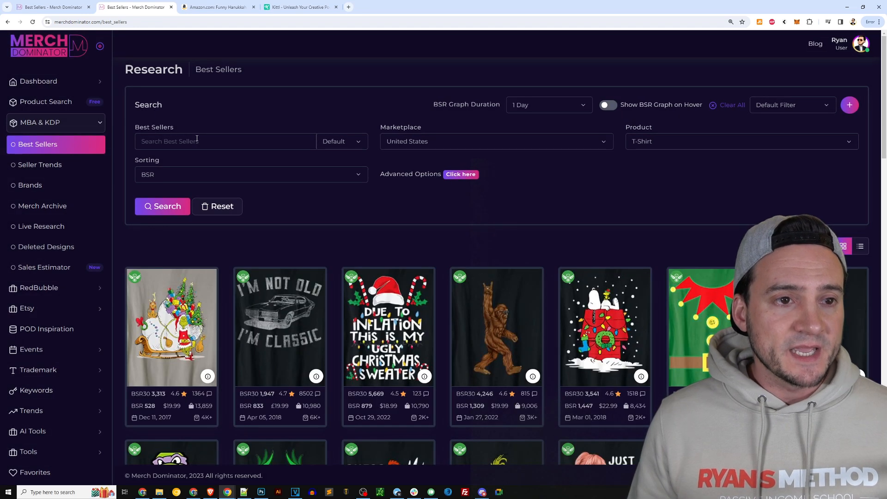
left_click(196, 141)
type("pajamakah")
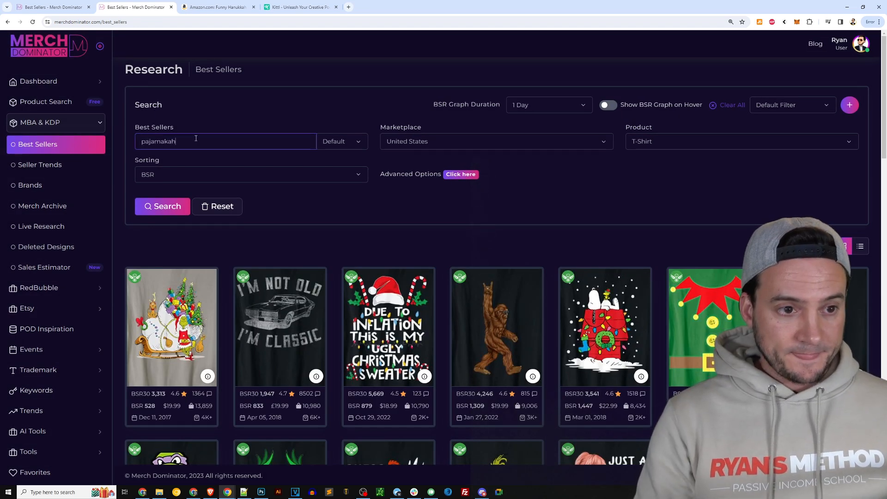
left_click(178, 206)
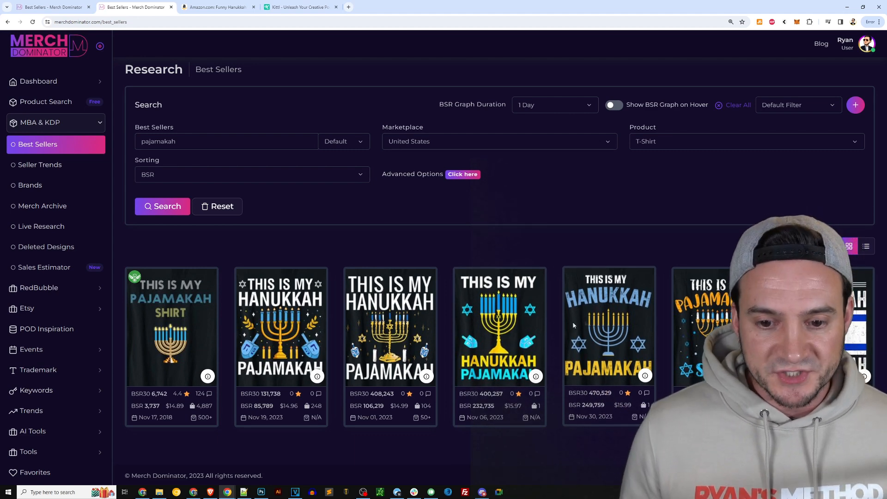
Step: Switch to Kittl and create a new project with the Merch by Amazon T-Shirt preset, 4500 × 5400 px
left_click(305, 7)
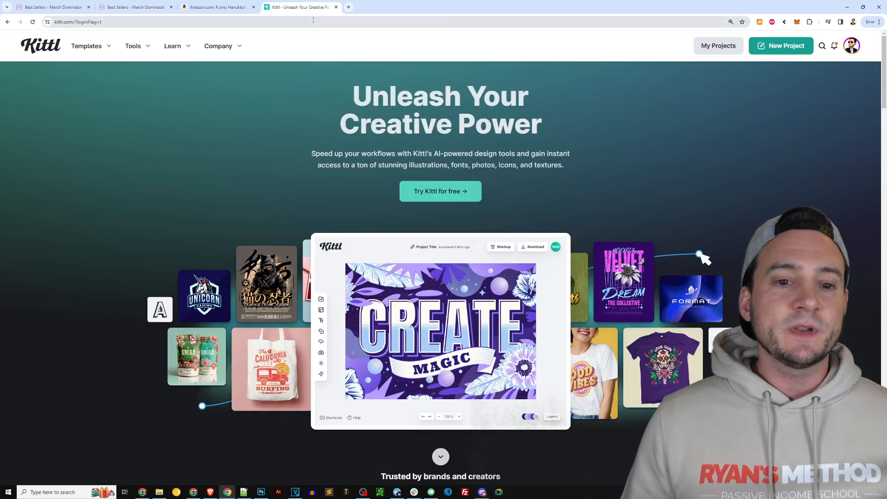
left_click(765, 49)
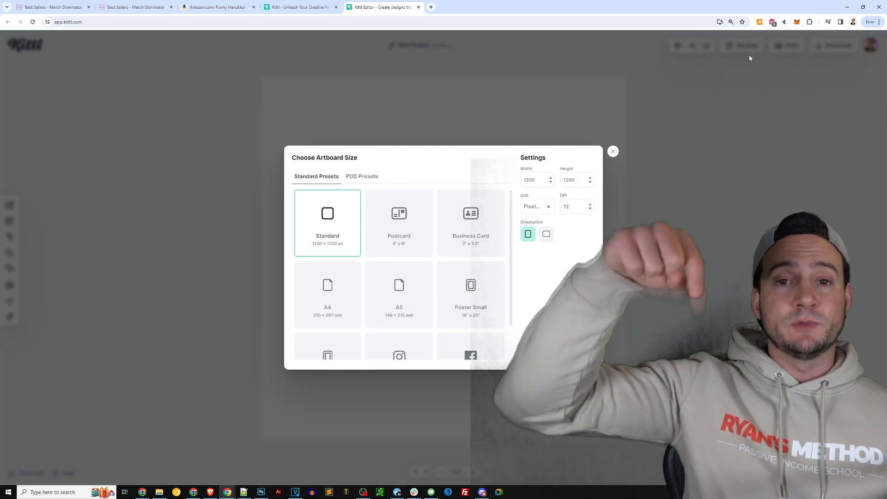
left_click(370, 180)
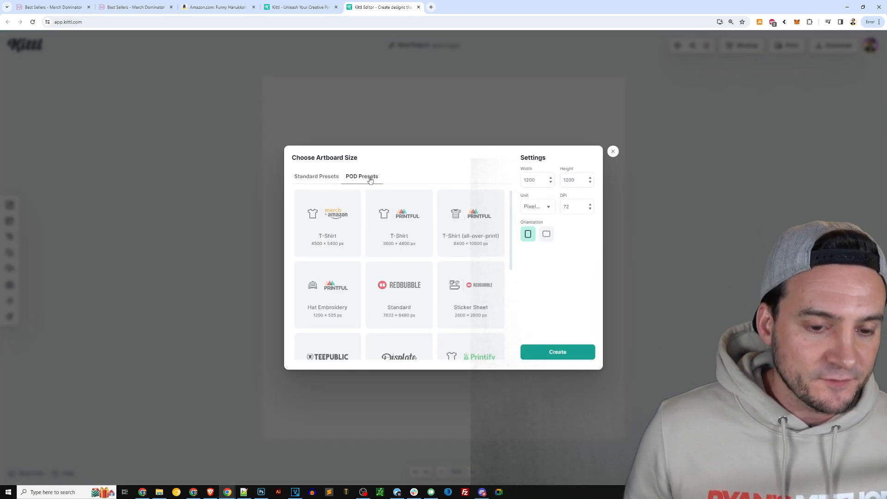
left_click(328, 220)
left_click(561, 355)
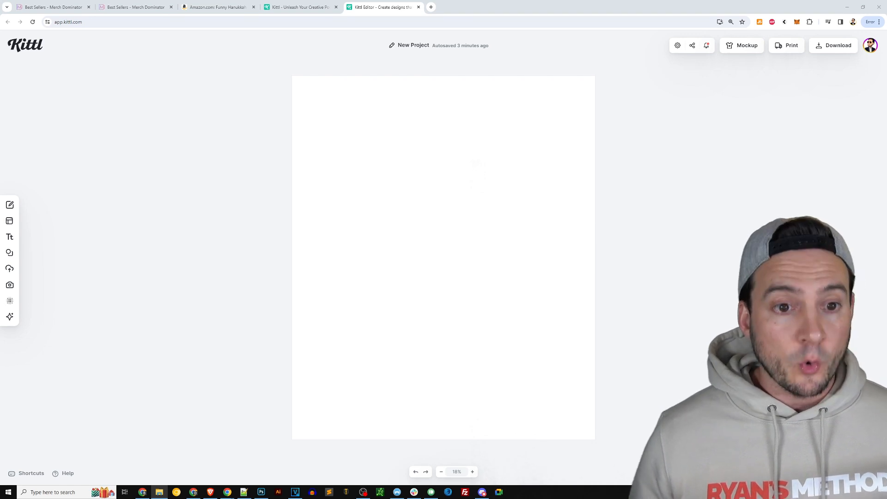
Step: Try a black background color on the artboard and set it back to white
left_click(433, 128)
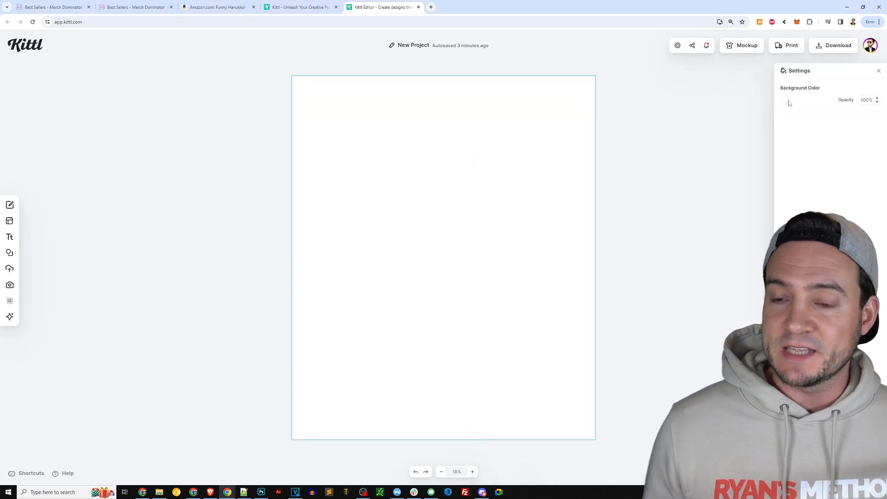
left_click(788, 101)
left_click(673, 184)
left_click_drag(673, 184, 672, 110)
key("Escape")
Step: Check the pajamakah best sellers in Merch Dominator, and search Kittl's elements for "Hanukkah" in the expanded results view
left_click(149, 7)
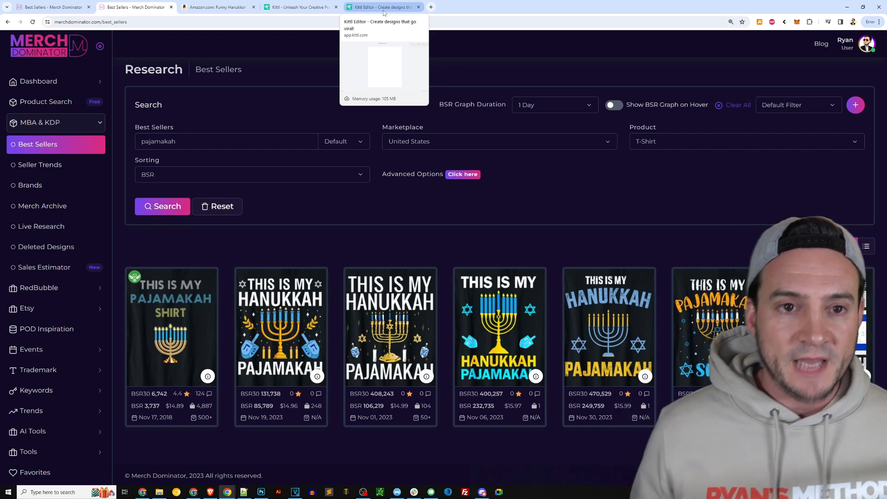
left_click(377, 9)
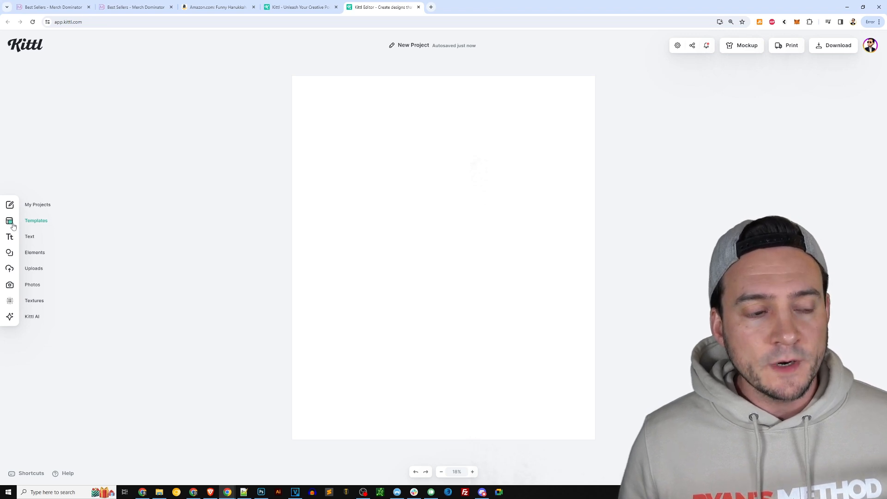
left_click(31, 252)
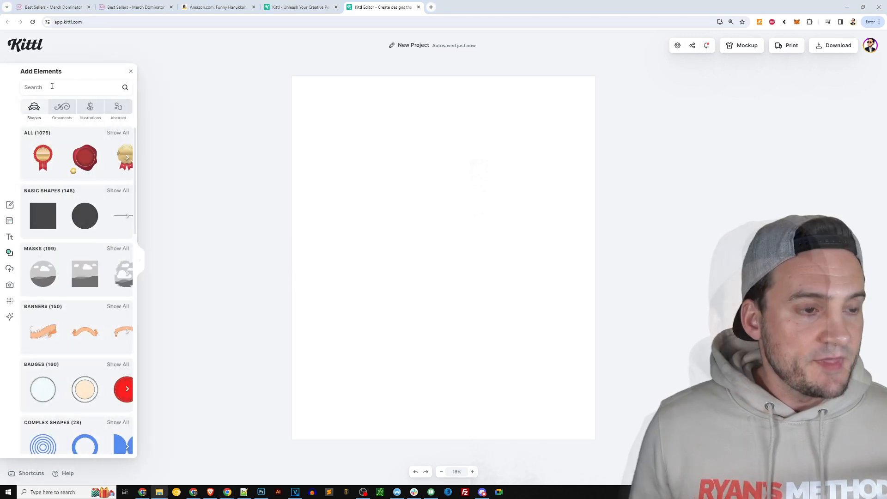
left_click(51, 87)
type("Hanukkah")
key("Return")
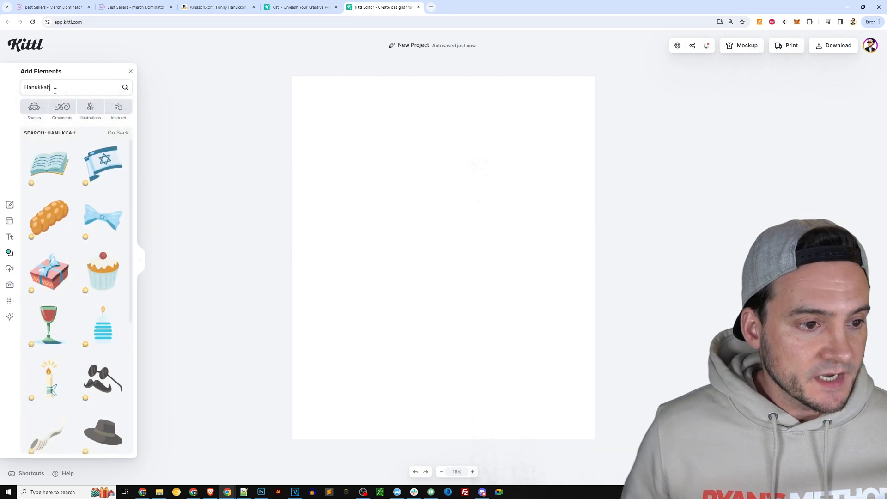
left_click(142, 263)
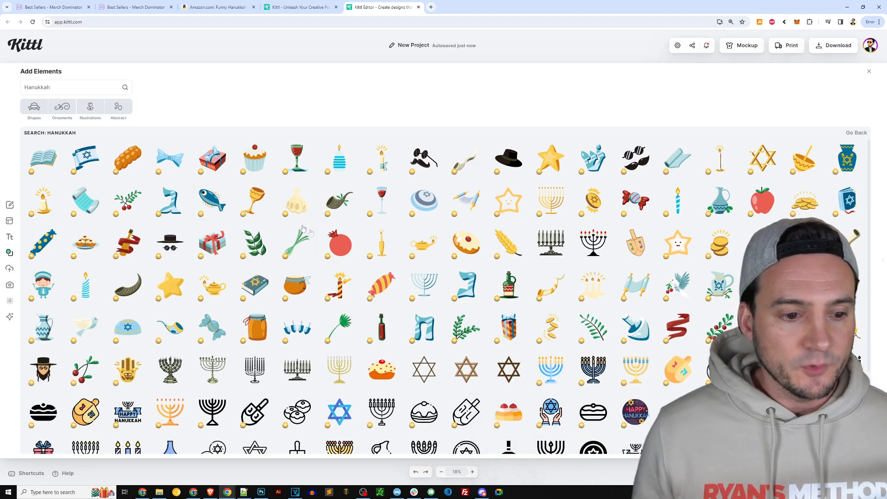
scroll(508, 211, "down", 1)
scroll(508, 212, "down", 5)
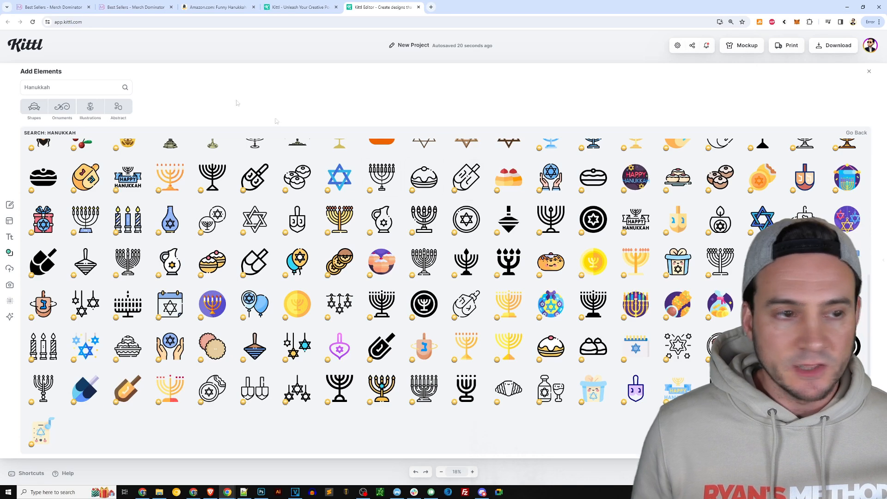
Step: Consult the best-selling designs in Merch Dominator again and add the golden menorah with nine lit candles from Kittl's Hanukkah elements
left_click(131, 9)
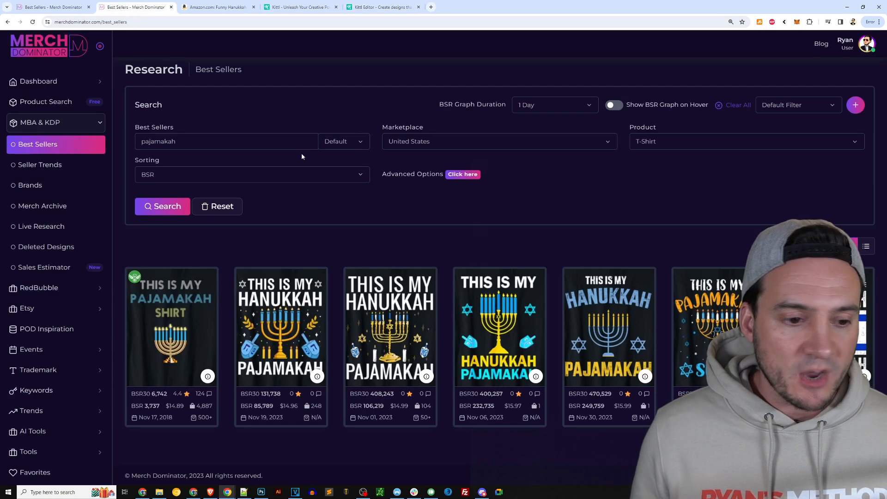
left_click(349, 9)
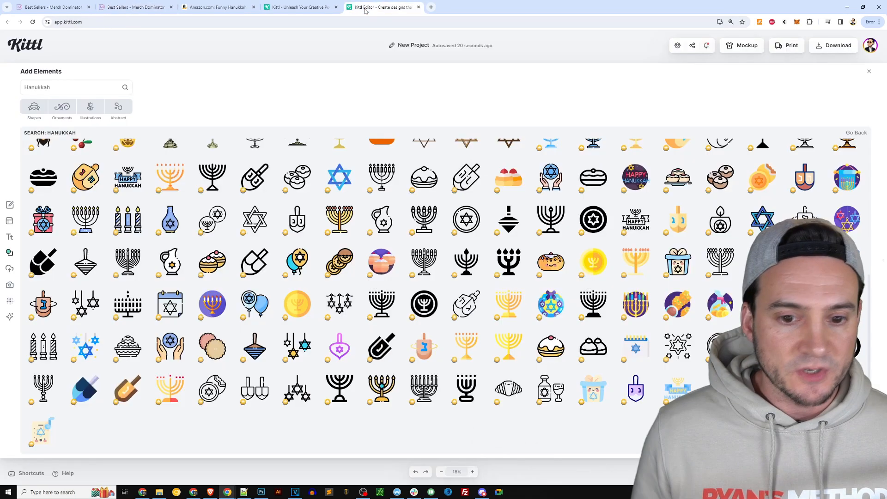
scroll(539, 262, "up", 1)
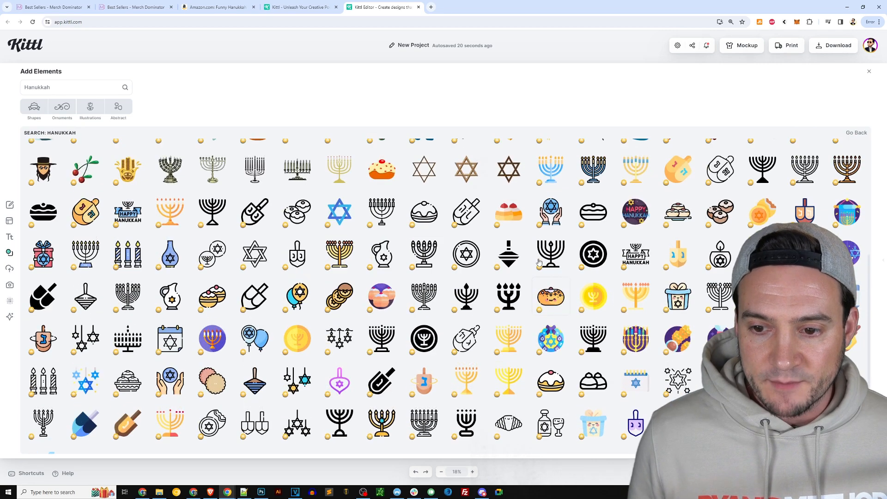
scroll(539, 262, "up", 1)
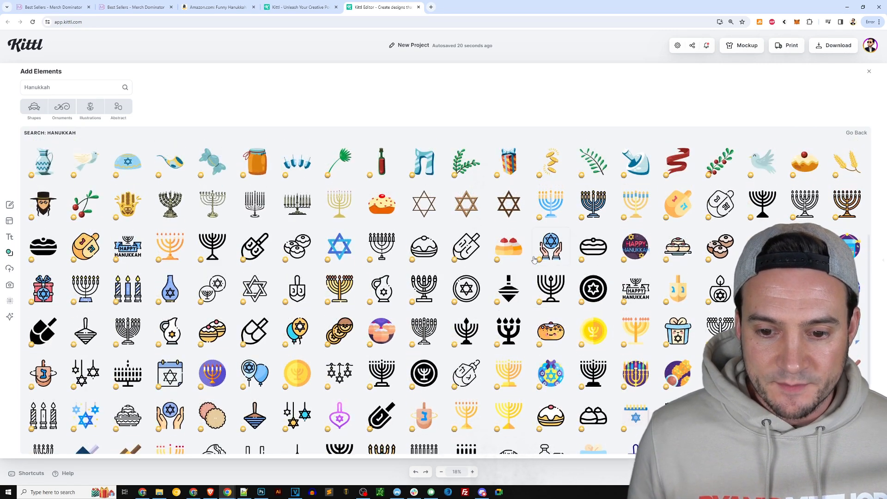
scroll(534, 260, "up", 5)
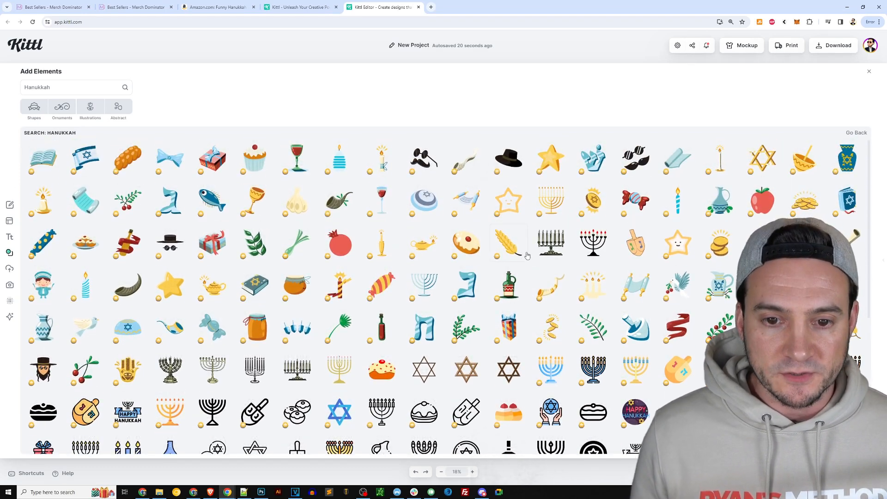
left_click(552, 205)
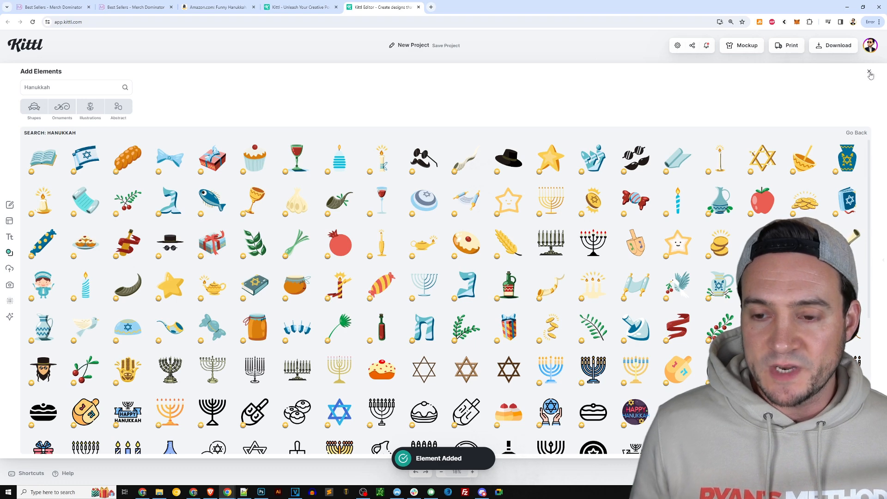
left_click(869, 73)
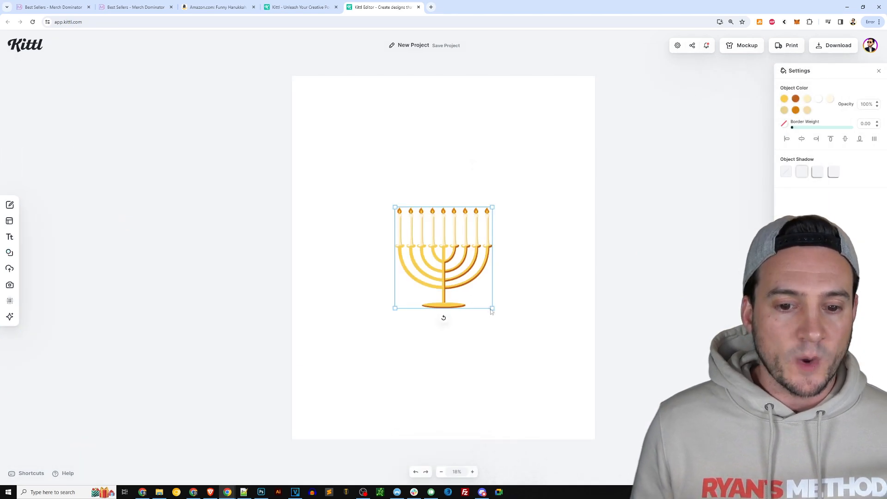
Step: Enlarge the menorah to over half the artboard's width and place it near the middle of the artboard
left_click_drag(563, 344, 568, 385)
left_click_drag(507, 294, 469, 253)
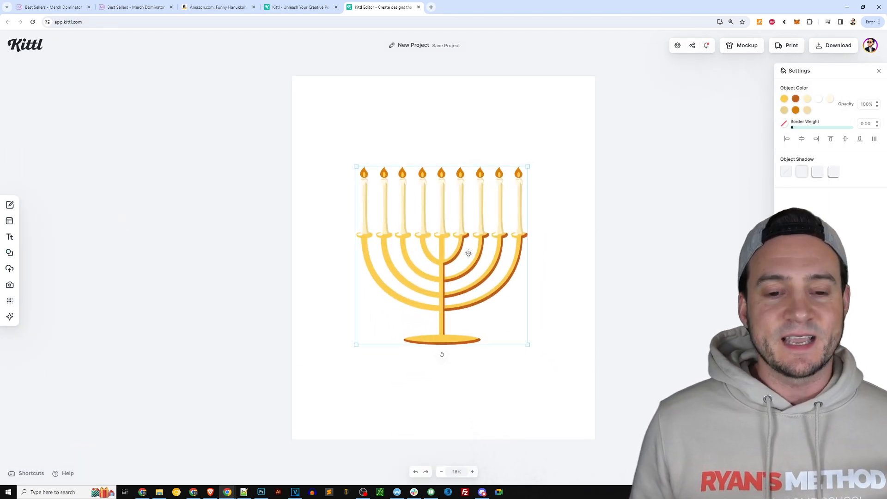
left_click(465, 254)
left_click(465, 255)
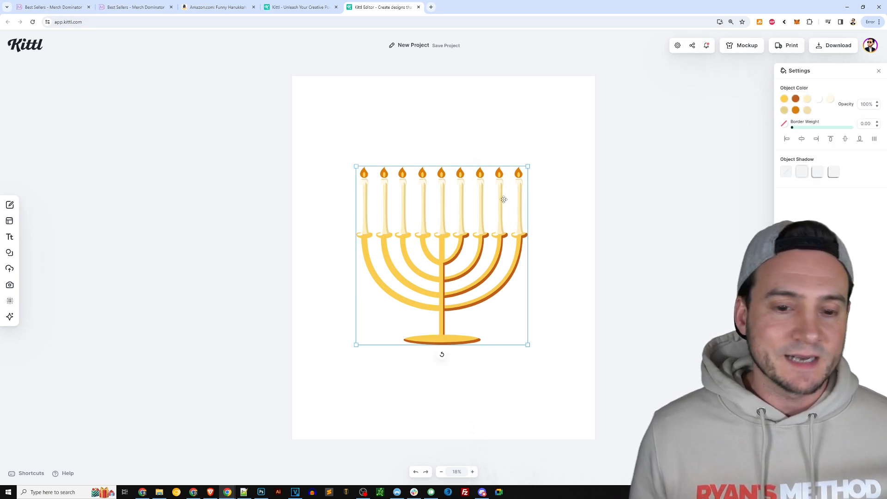
left_click_drag(461, 226, 460, 222)
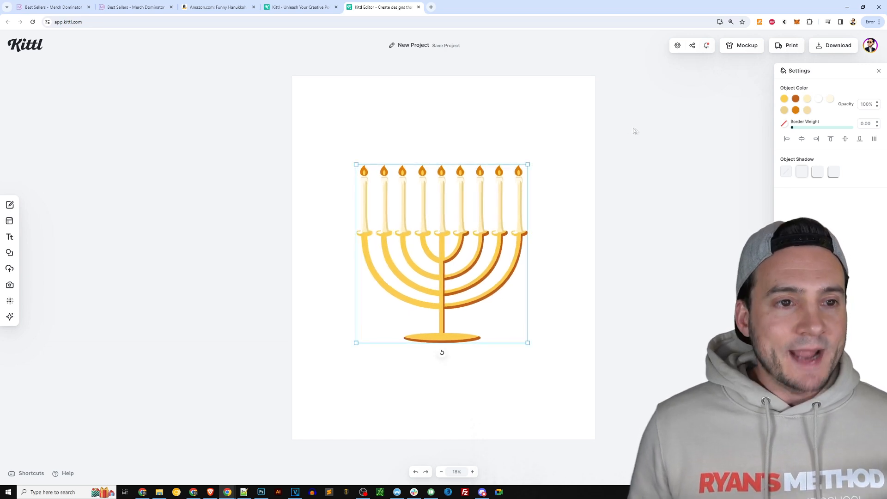
Step: Review the best sellers in Merch Dominator, and add a headline in Kittl, enlarged to about size 647 and placed above the menorah
left_click(139, 7)
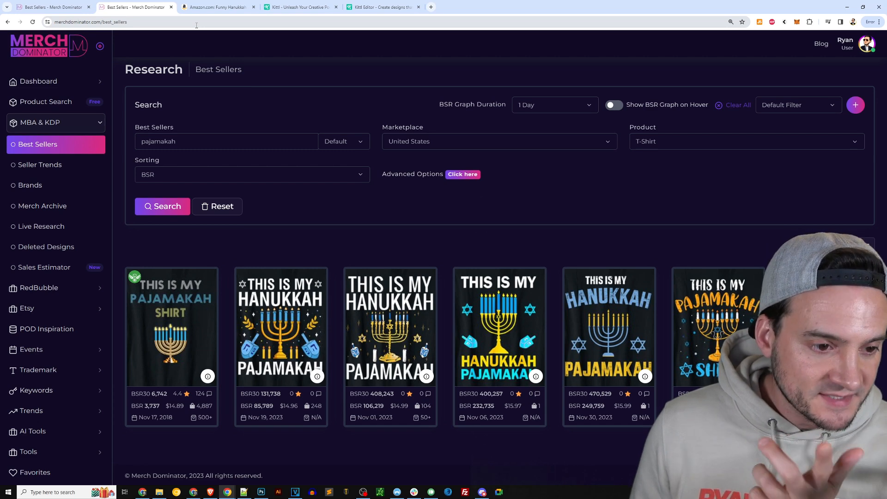
left_click(383, 7)
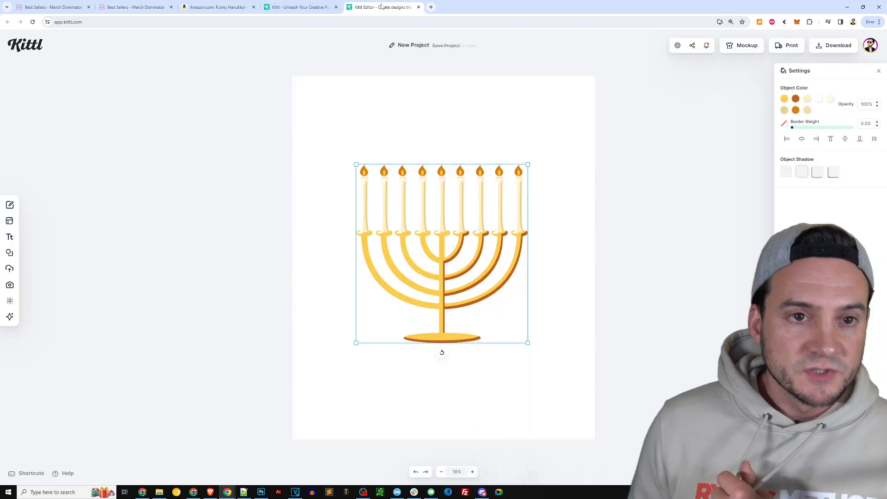
mouse_move(16, 240)
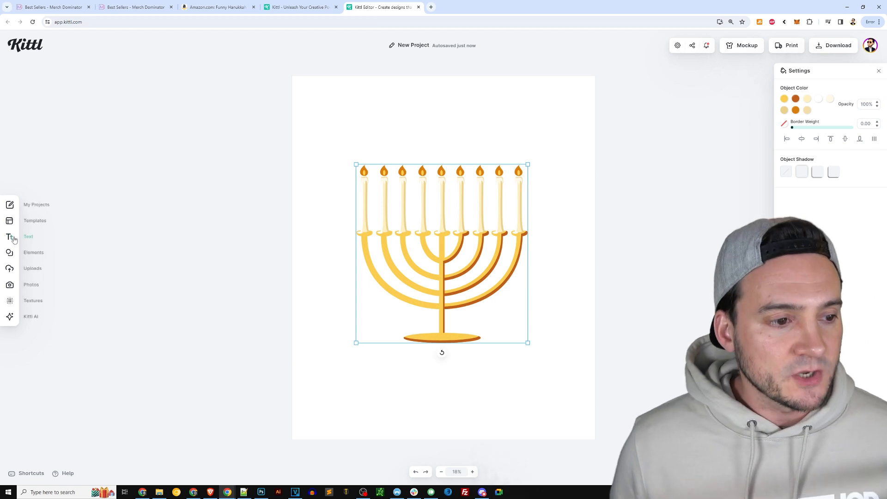
left_click(34, 239)
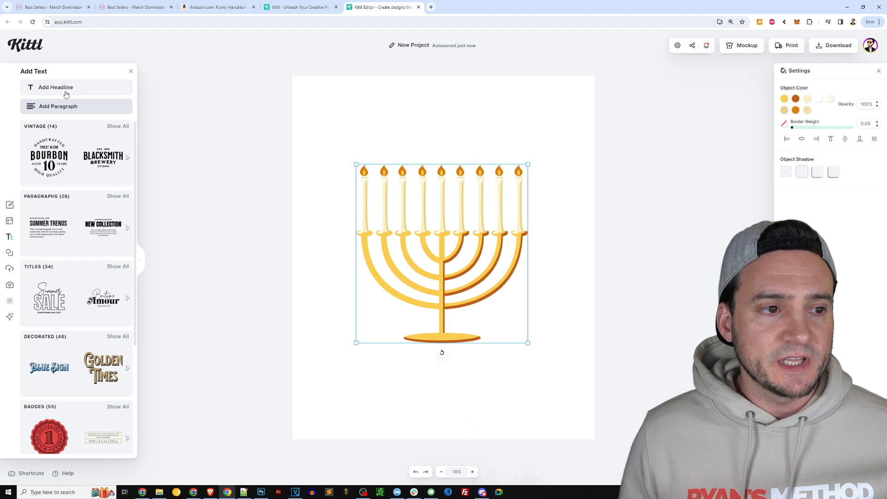
left_click(69, 87)
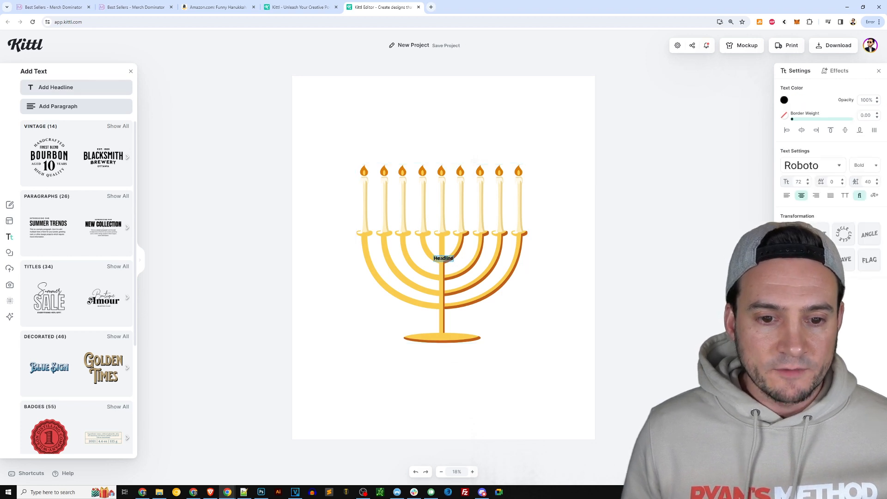
left_click(478, 266)
left_click_drag(456, 254, 581, 201)
left_click_drag(555, 241, 483, 125)
Step: Add the "Summer SALE" title template to the artboard and move the headline up to the artboard's upper edge
scroll(97, 315, "down", 3)
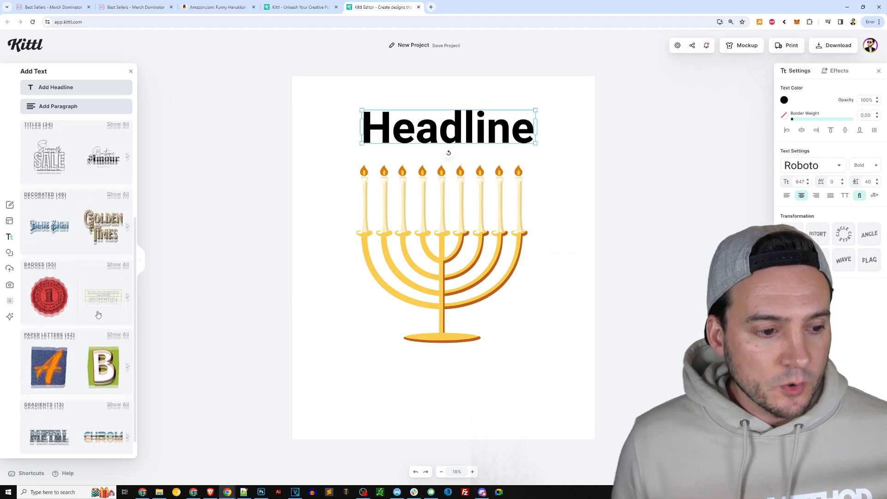
scroll(98, 315, "up", 3)
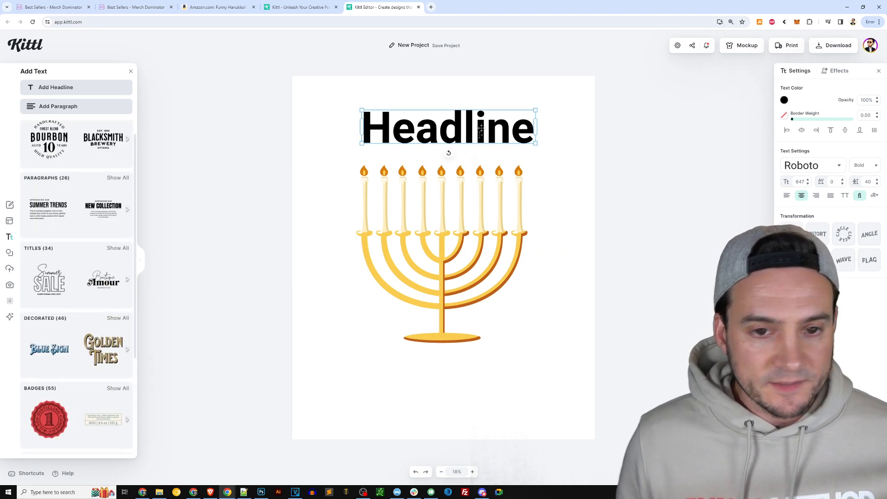
double_click(479, 135)
left_click(55, 278)
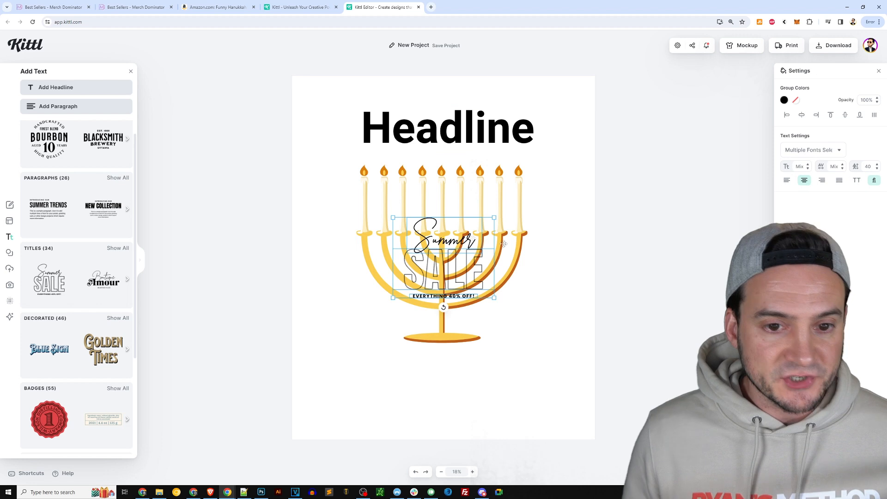
left_click(479, 134)
left_click_drag(480, 134, 481, 106)
Step: Delete the "Summer" and "EVERYTHING 40% OFF!" lines from the title template, keeping only the outlined SALE text
left_click(441, 239)
key("Delete")
left_click(443, 296)
key("Delete")
Step: Place the outlined SALE text directly below the headline and move the menorah down beneath it
left_click_drag(450, 276, 458, 325)
left_click_drag(453, 196, 447, 298)
left_click(462, 340)
left_click(462, 372)
left_click(449, 376)
left_click_drag(472, 374, 483, 155)
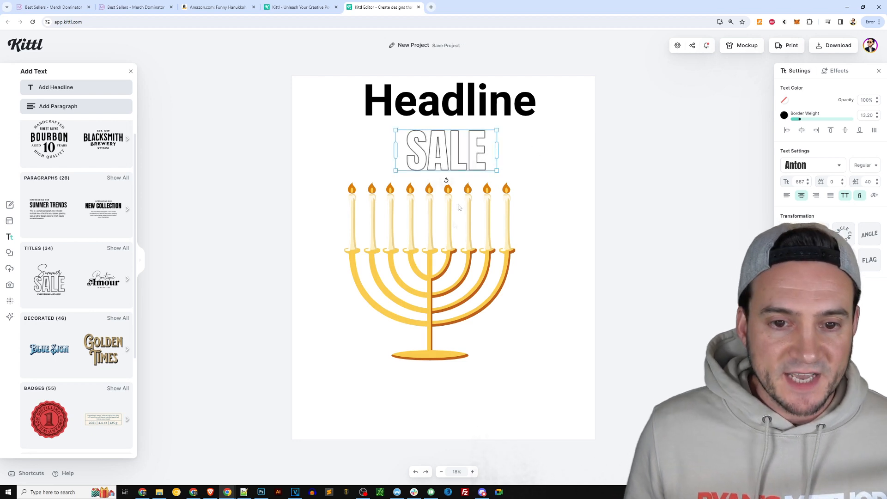
left_click_drag(455, 241, 478, 263)
Step: Replace the SALE text with "PAJAMAKUH" and widen its text box to the full artboard width so it fits on one line
double_click(461, 162)
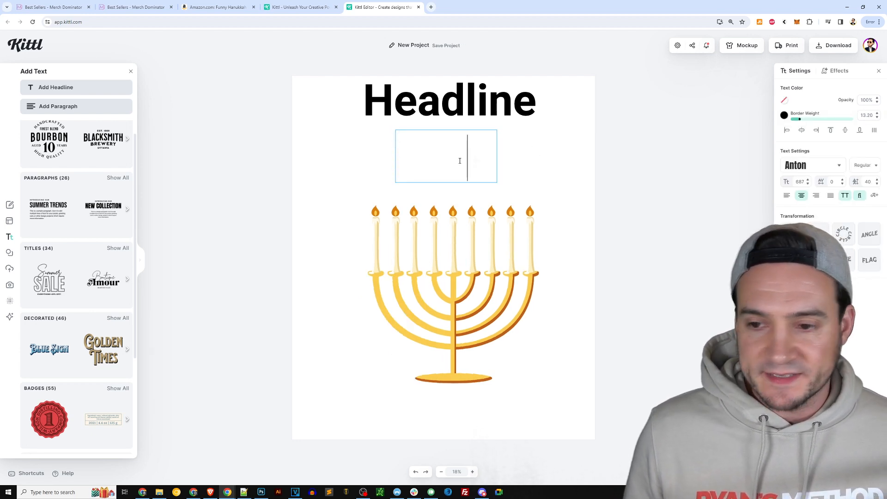
double_click(455, 152)
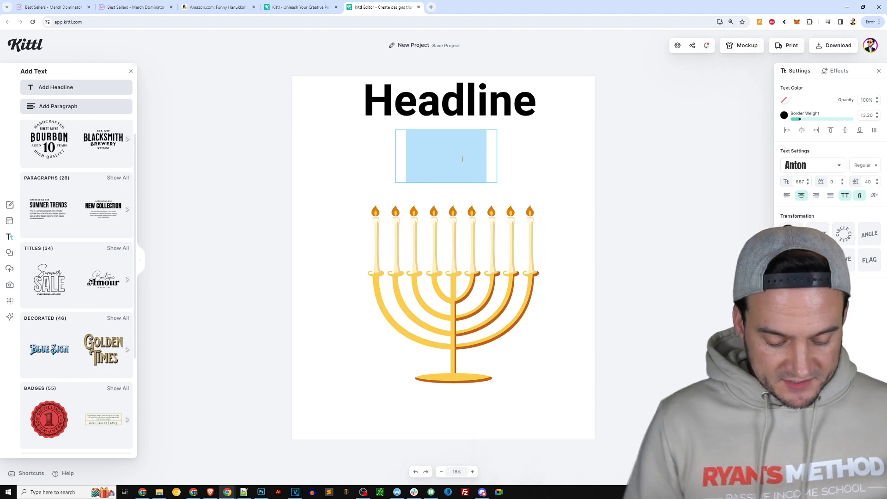
type("PAJAMAKUH")
left_click(647, 156)
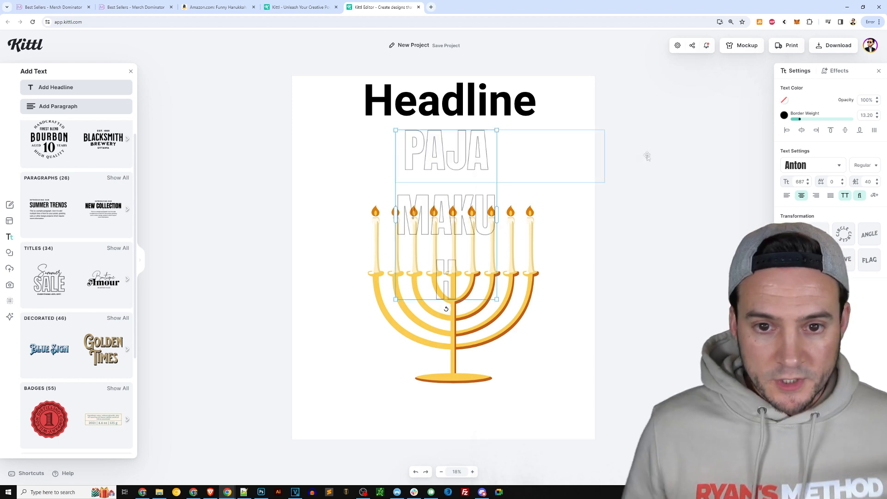
left_click_drag(496, 215, 596, 204)
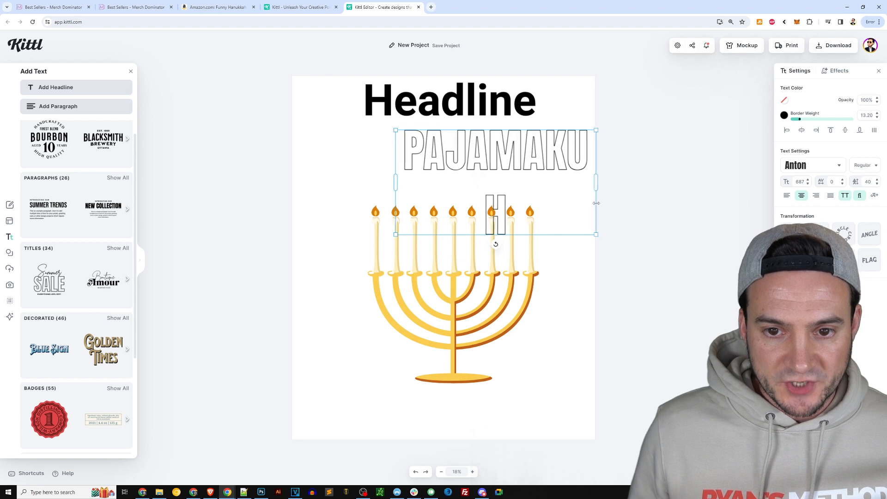
left_click_drag(396, 183, 291, 181)
left_click(476, 154)
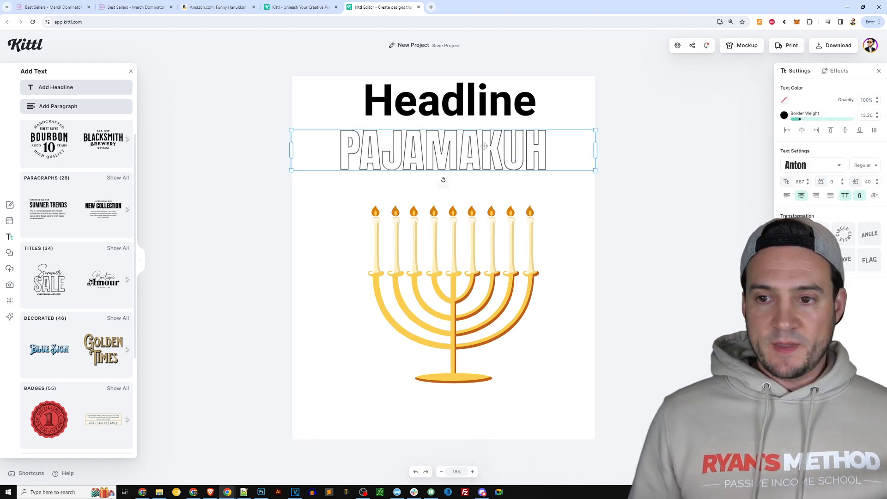
Step: Set the font size of the PAJAMAKUH text to 775
double_click(484, 146)
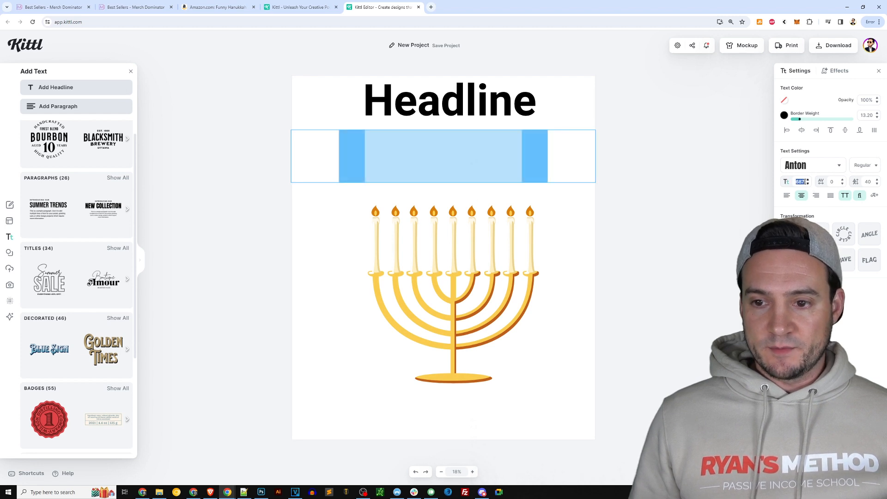
type("725")
left_click(532, 163)
double_click(532, 162)
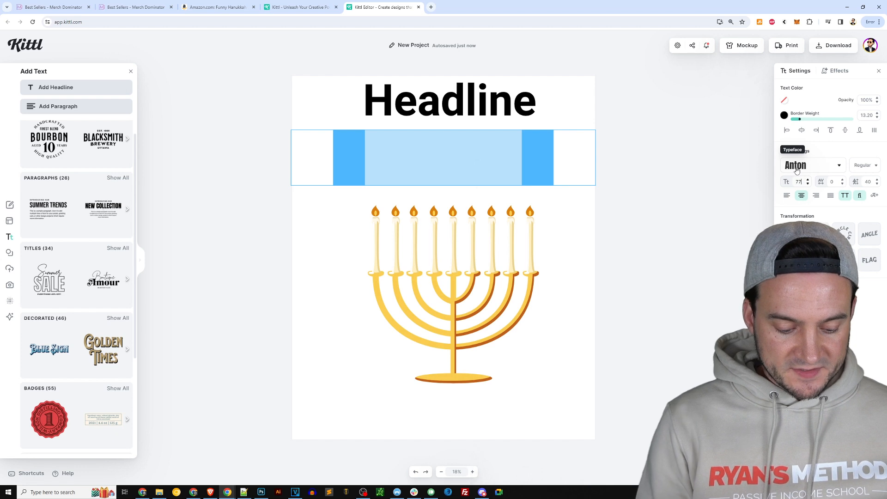
type("5")
key("Return")
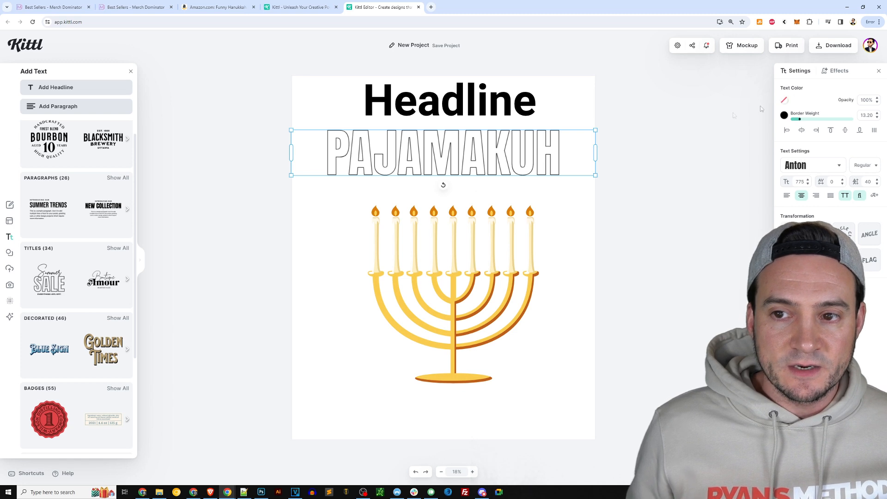
Step: Thicken the outline of the PAJAMAKUH text to a border weight of 39.40, leaving its fill empty
left_click(785, 101)
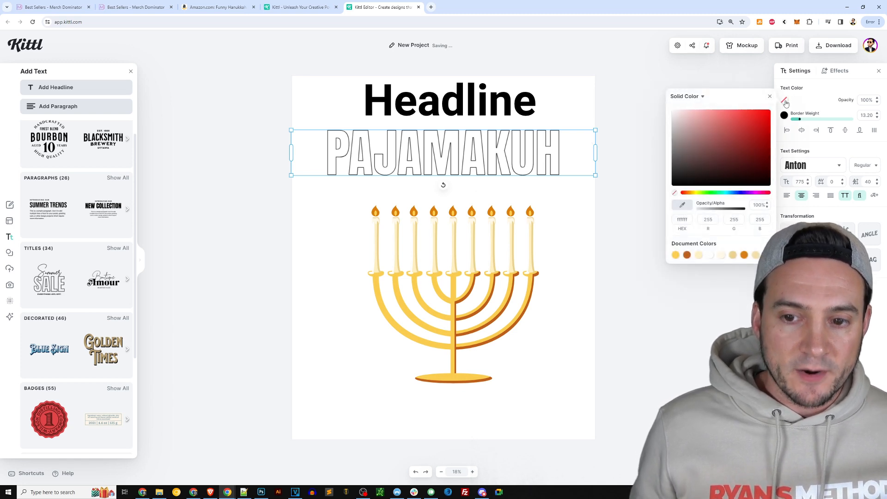
left_click(786, 104)
mouse_move(802, 121)
left_mouse_down()
mouse_move(875, 116)
mouse_move(800, 119)
mouse_move(817, 117)
left_mouse_up()
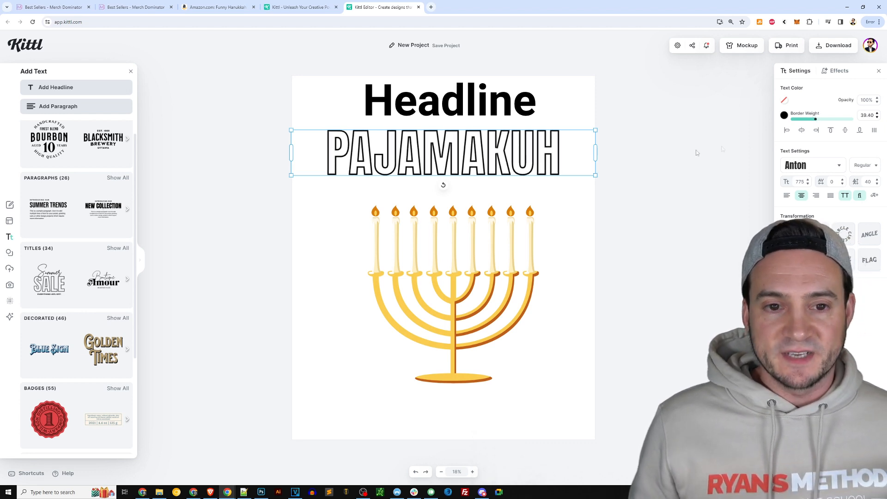
Step: Set the font size of the PAJAMAKUH text to 825
left_click(544, 160)
double_click(546, 148)
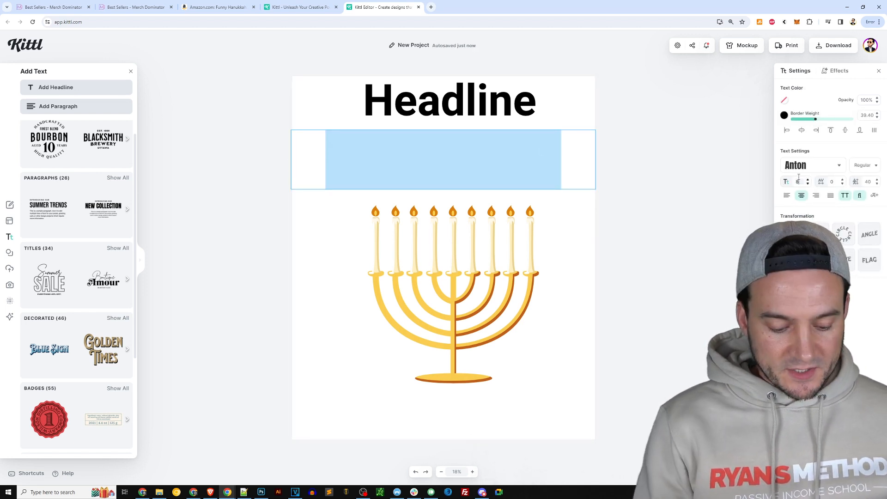
key("Return")
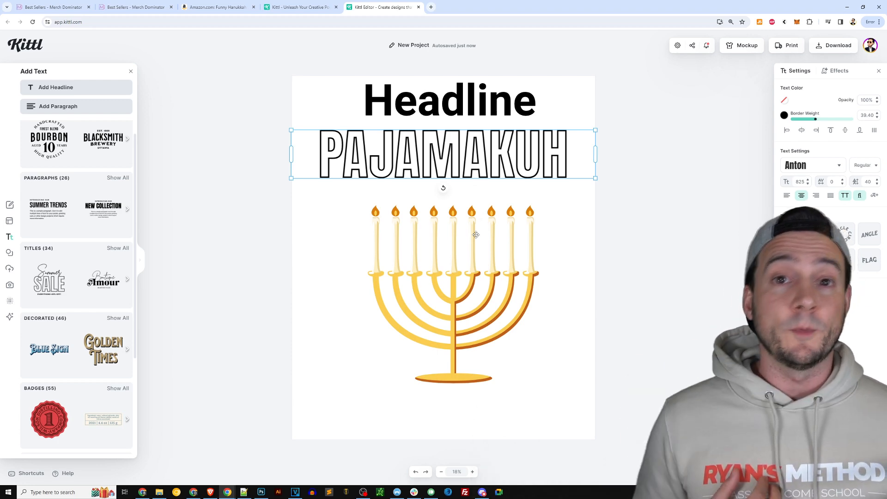
Step: Replace the headline text with "THIS IS MY" and widen its text box to the full artboard width so it fits on one line
left_click(476, 235)
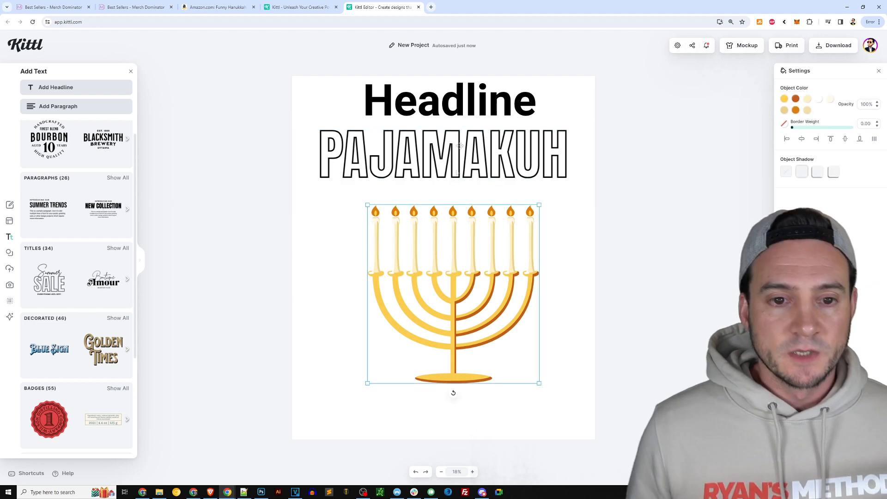
double_click(459, 105)
type("TH")
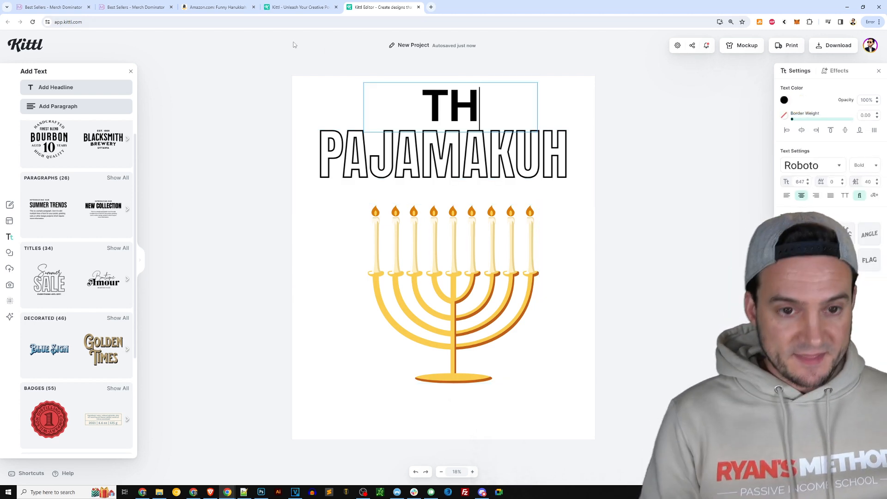
type("IS IS MY")
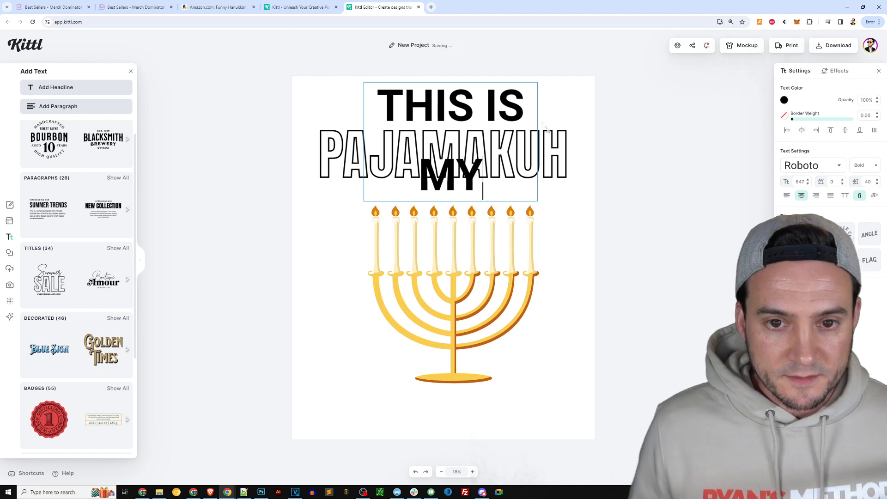
left_click(633, 110)
left_click_drag(537, 122, 597, 121)
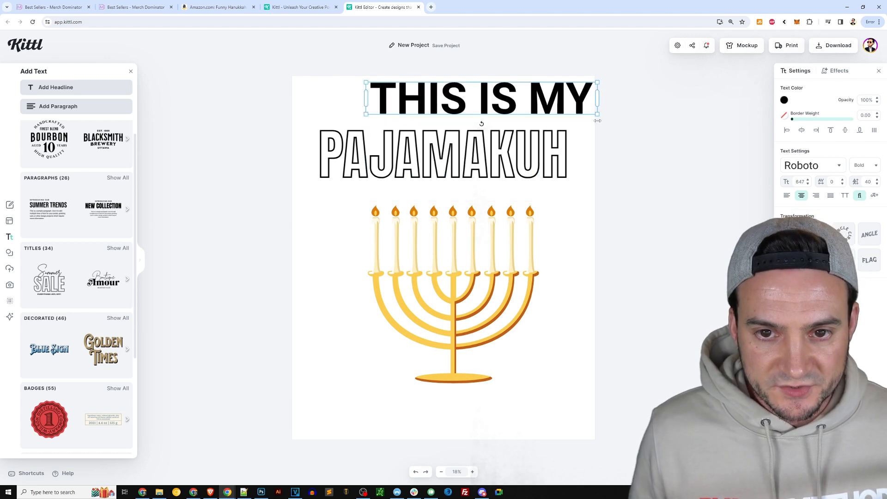
left_click_drag(366, 99, 292, 100)
Step: Set the font size of the THIS IS MY text to 300
triple_click(525, 105)
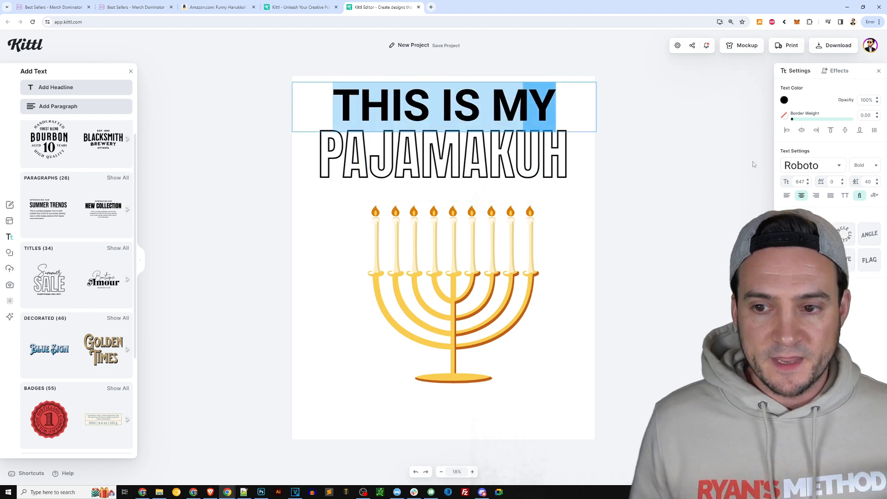
left_click_drag(835, 182, 791, 174)
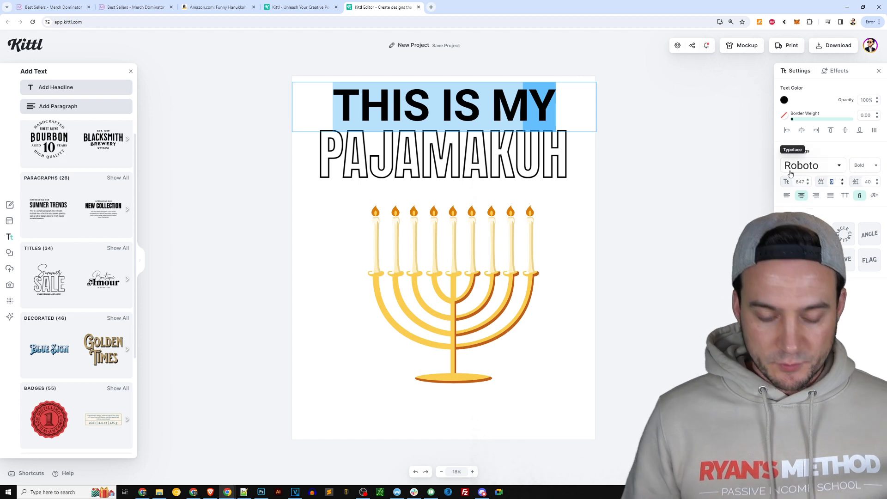
left_click(808, 179)
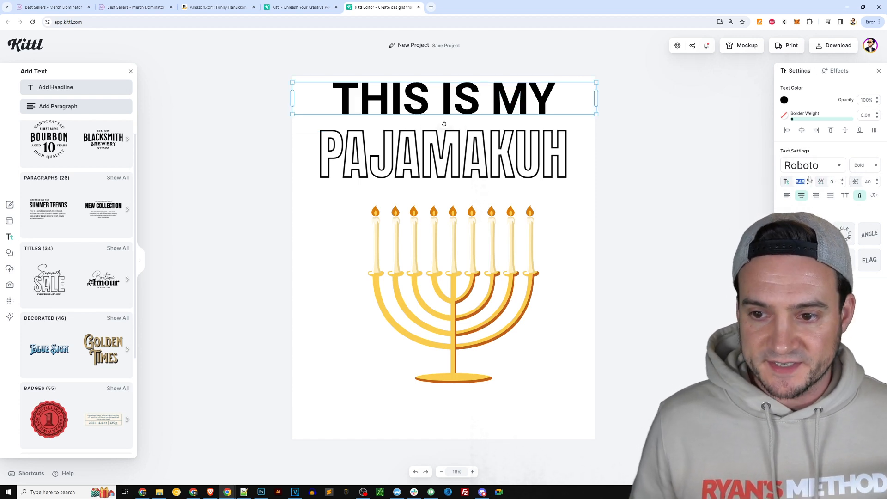
key("Return")
left_click(501, 87)
left_click(513, 55)
left_click(502, 87)
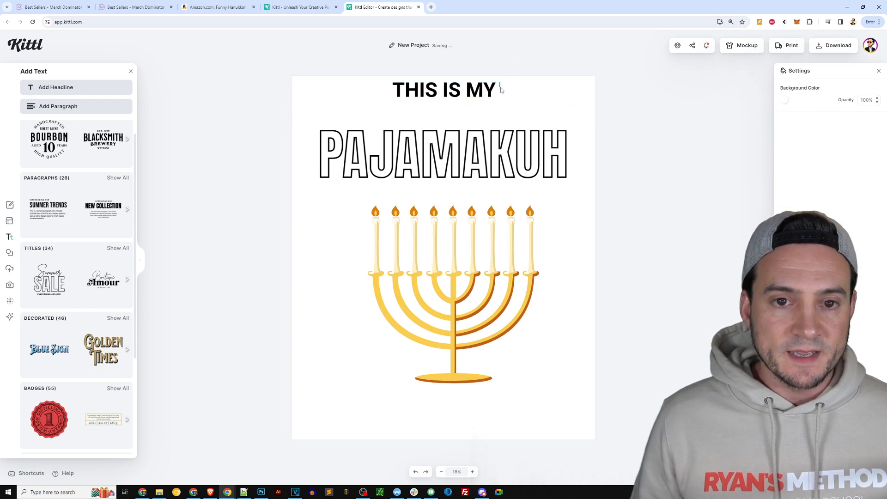
Step: Stack THIS IS MY, PAJAMAKUH and the menorah closely beneath one another, evenly spaced and centered in the upper part of the artboard
mouse_move(490, 91)
left_mouse_down()
mouse_move(491, 101)
mouse_move(488, 94)
left_mouse_up()
left_click_drag(485, 147, 485, 127)
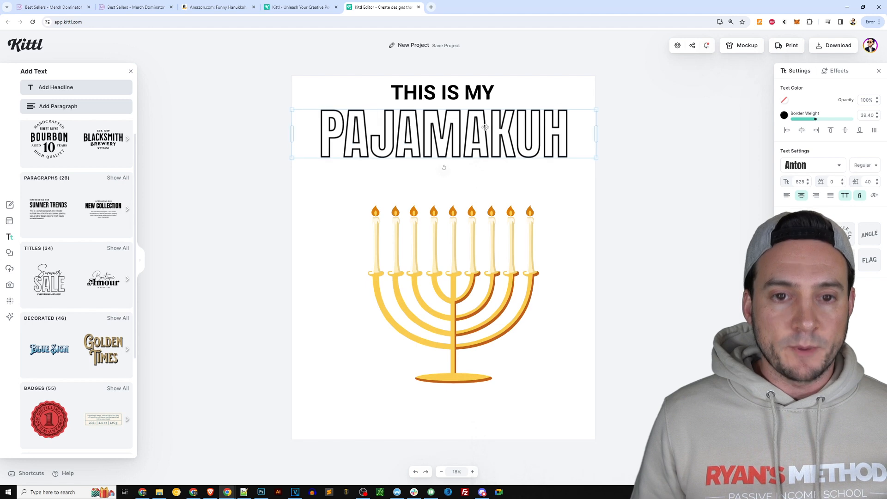
left_click_drag(470, 262, 464, 229)
left_click_drag(478, 141, 479, 148)
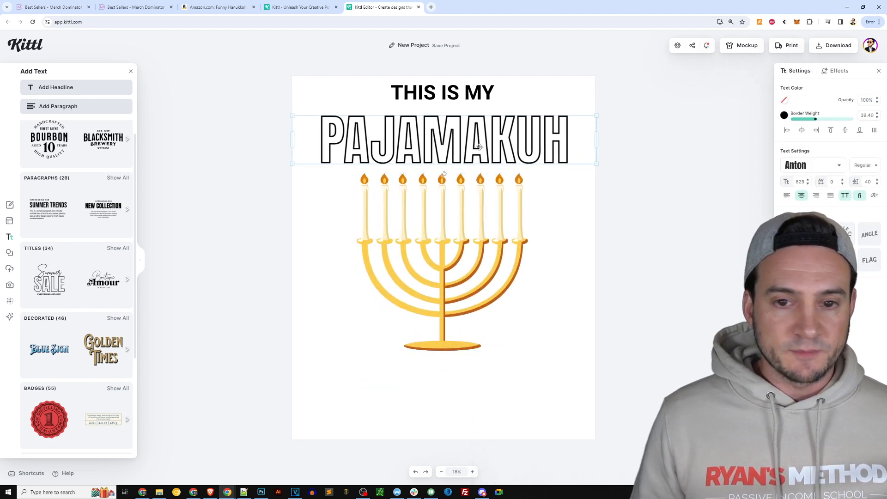
left_click(472, 203)
left_click_drag(478, 203, 479, 209)
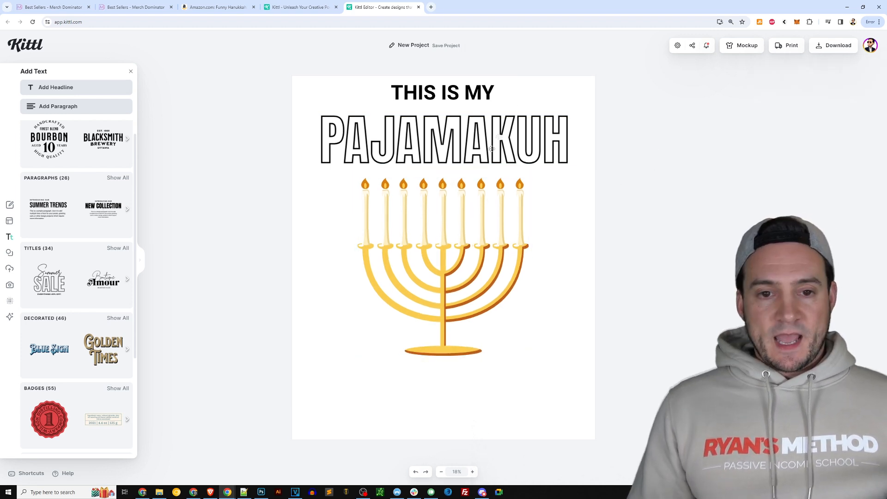
left_click(501, 146)
left_click(502, 145)
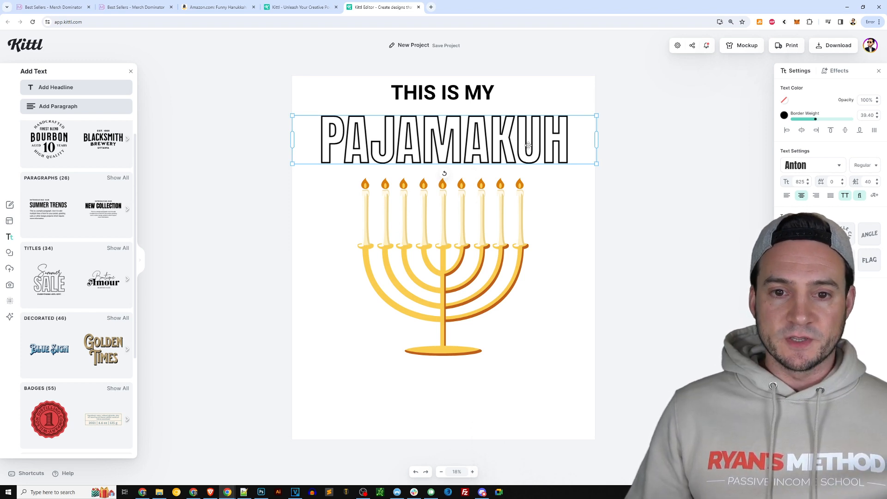
Step: Duplicate the THIS IS MY line, place the copy centered below the menorah and replace its text with "SHIRT"
left_click(483, 90)
key("ctrl+c")
key("ctrl+v")
left_click_drag(494, 102, 487, 379)
double_click(487, 379)
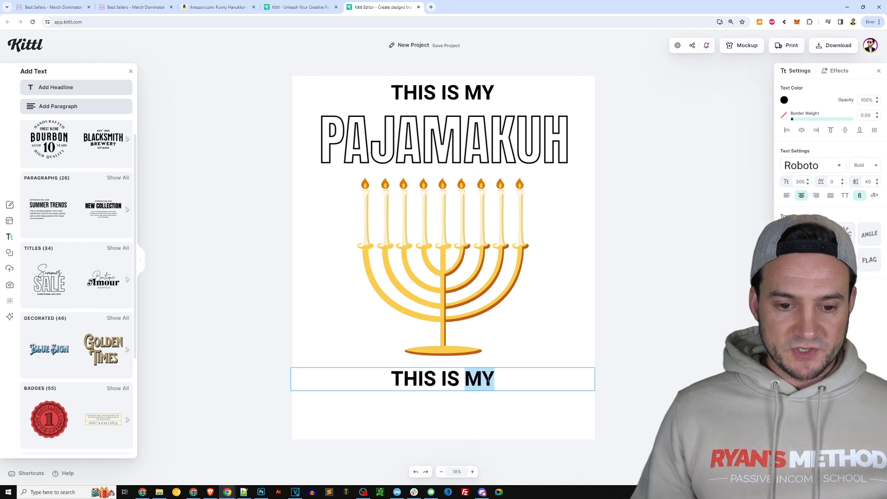
key("ctrl+a")
type("SHIRT")
key("Escape")
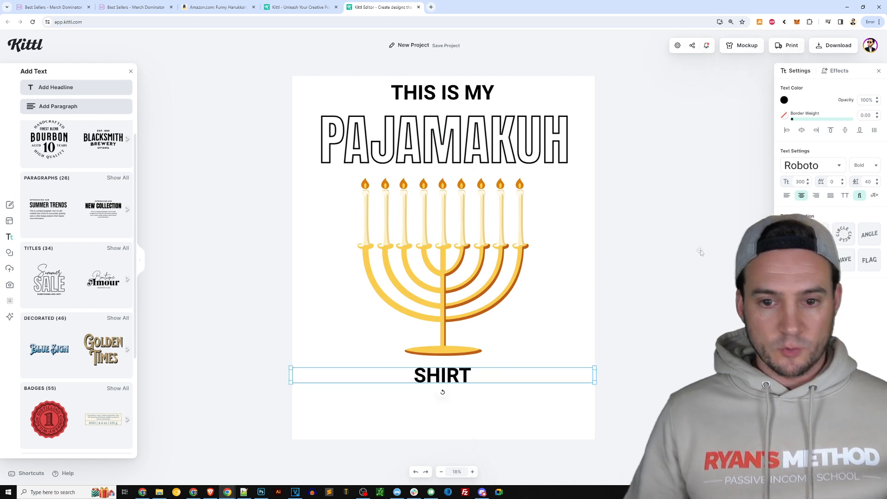
left_click(698, 239)
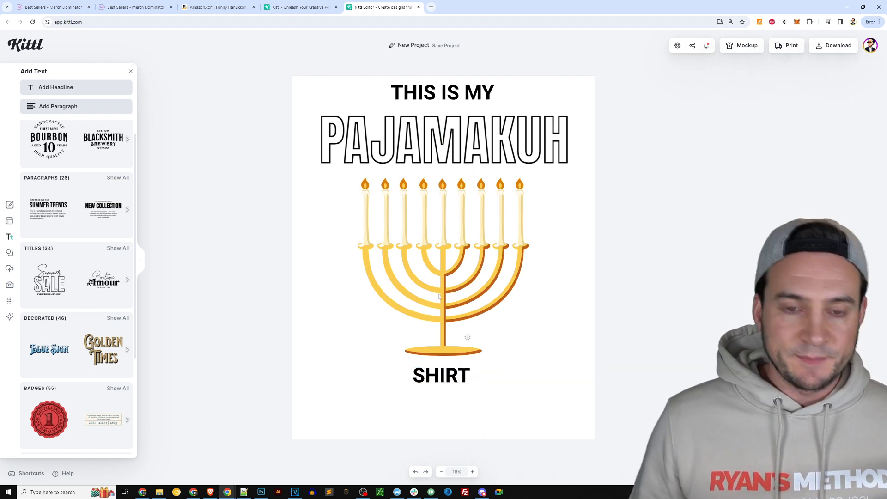
Step: Set the font size of the SHIRT text to 750 and move it slightly down, away from the menorah base
left_click(437, 372)
double_click(438, 372)
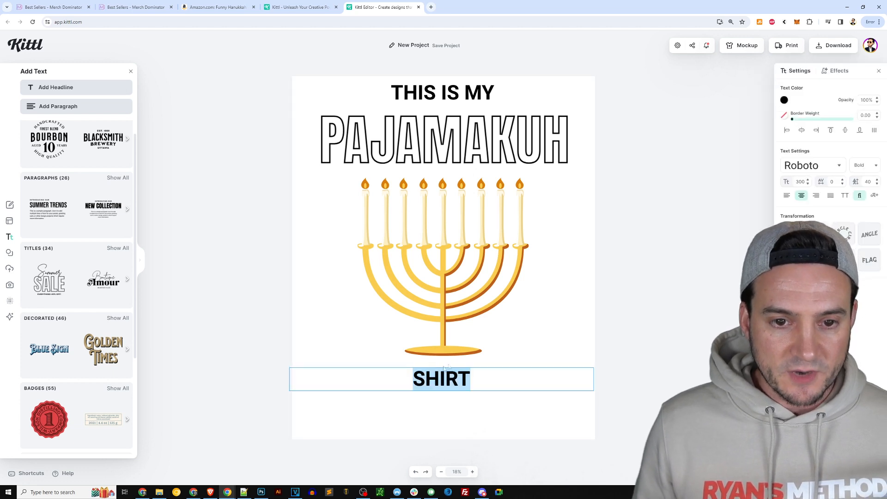
double_click(801, 182)
type("750")
key("Return")
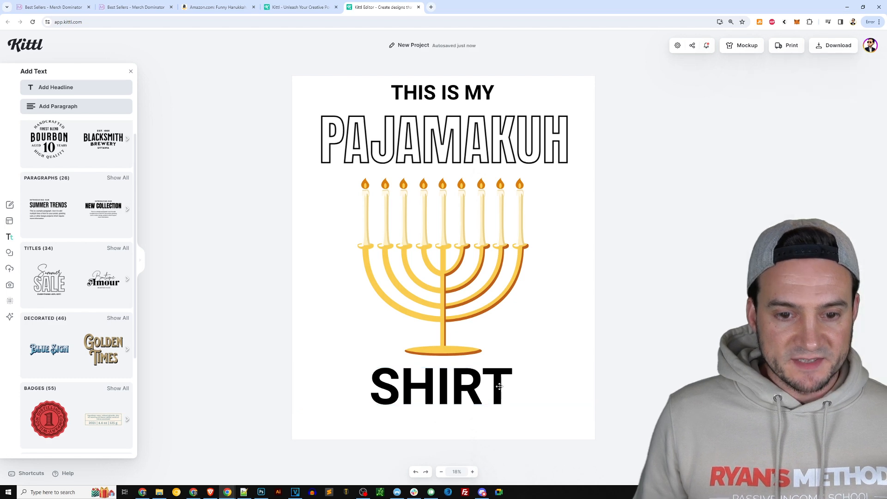
left_click_drag(500, 387, 501, 392)
left_click(670, 303)
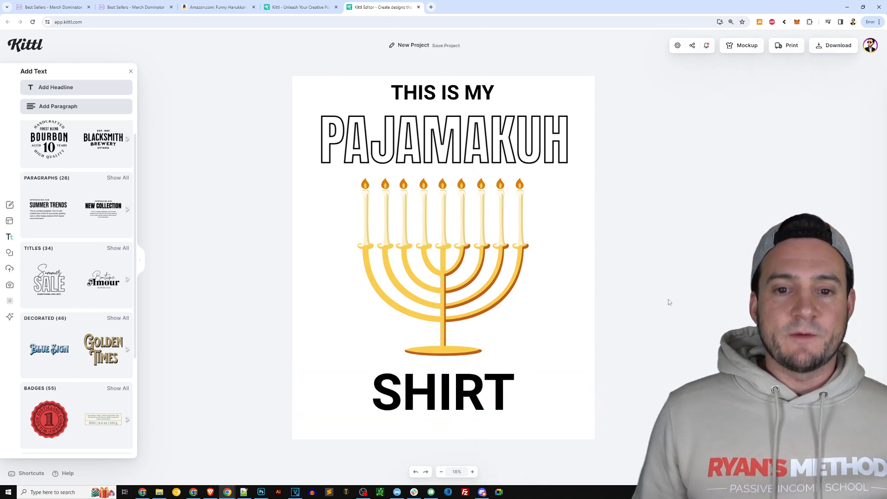
Step: Change the outline color of the PAJAMAKUH text to blue 0084ff and copy its hex code
left_click(137, 7)
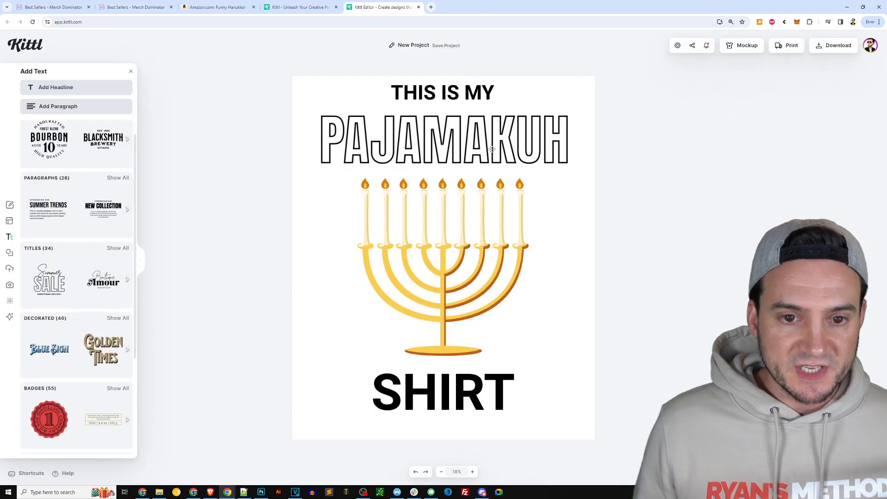
left_click(501, 117)
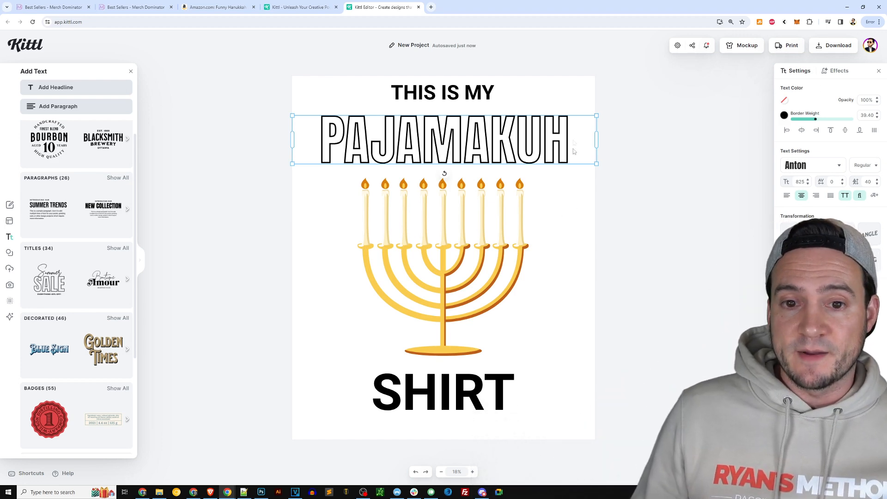
left_click(785, 116)
left_click(733, 209)
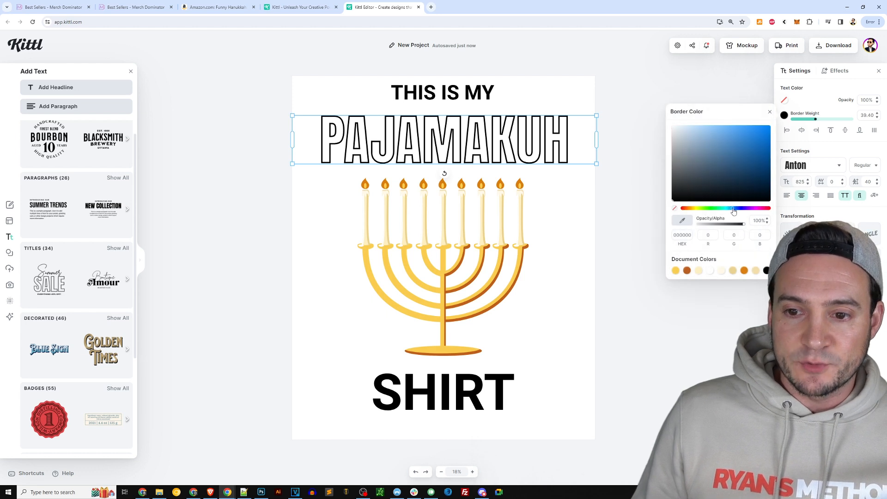
left_click(770, 126)
left_click(684, 235)
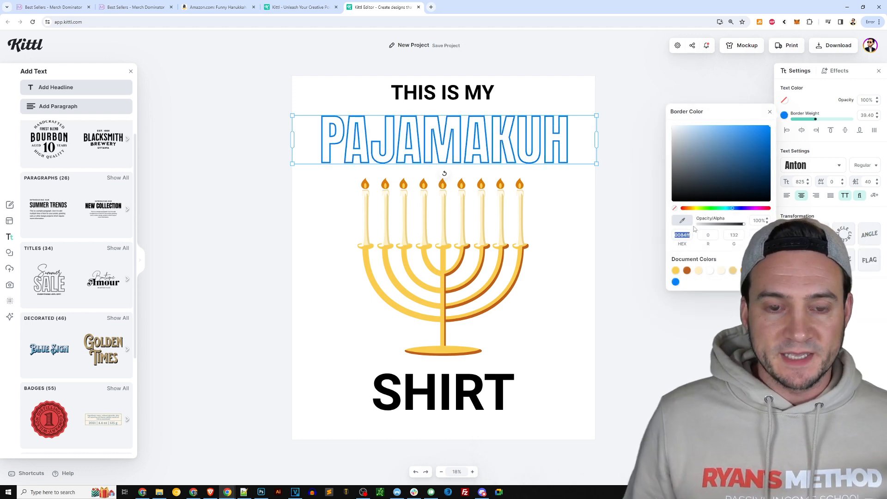
Step: Apply the copied blue 0084ff as the text color of the THIS IS MY line
left_click(784, 100)
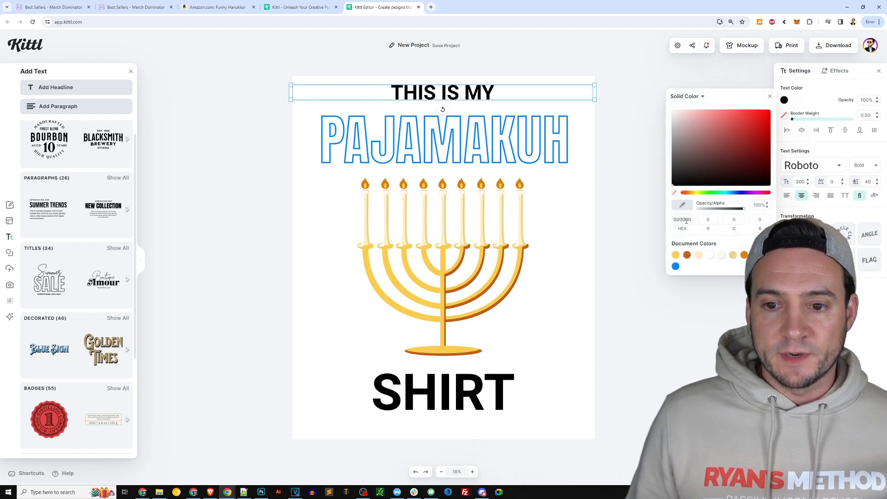
left_click(683, 220)
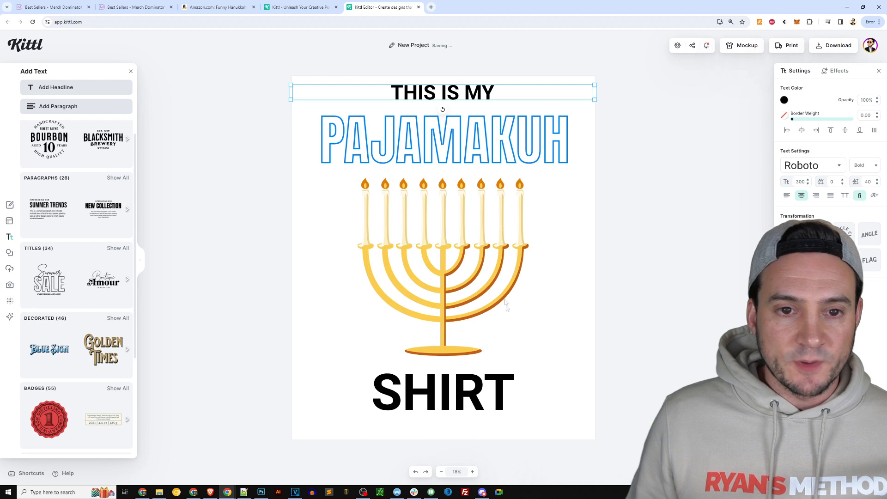
left_click(785, 99)
left_click(683, 220)
key("ctrl+v")
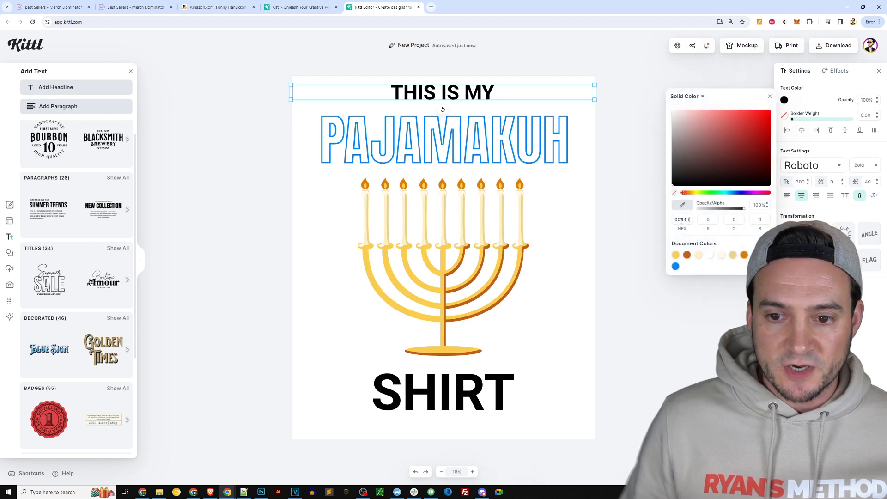
key("Return")
Step: Apply the same blue 0084ff as the text color of the SHIRT line below the menorah
left_click(473, 381)
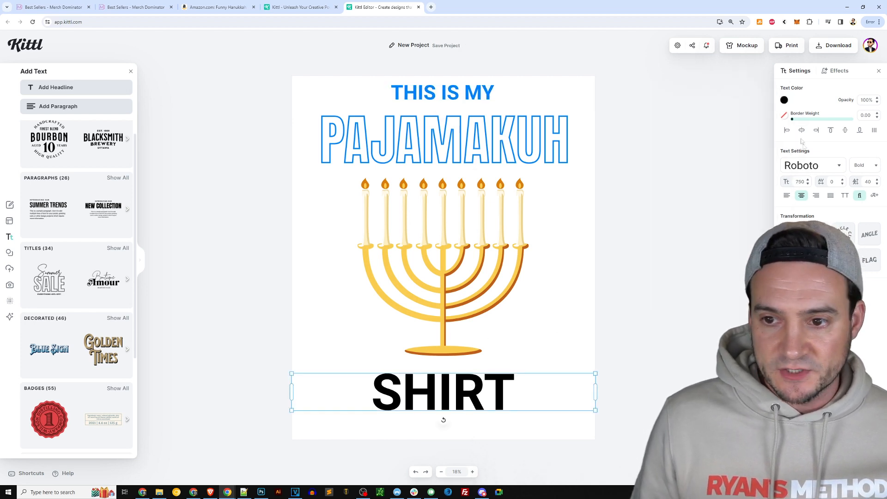
left_click(784, 99)
left_click(683, 220)
key("ctrl+v")
key("Return")
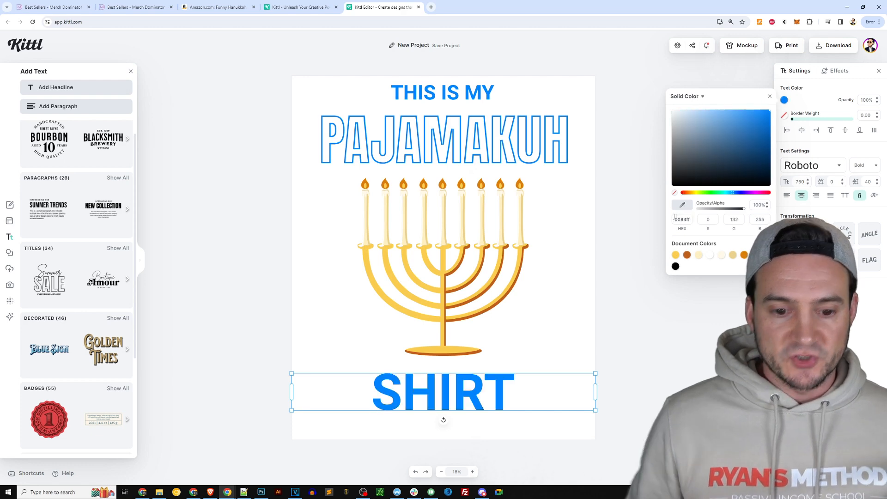
left_click(716, 319)
left_click(711, 361)
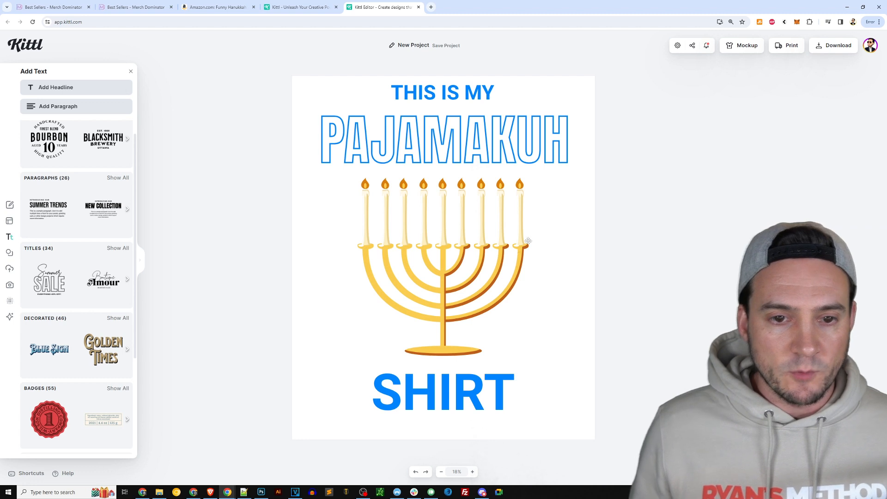
Step: Undo the blue color changes on all three text lines
key("ctrl+z")
key("ctrl+z")
key("ctrl+z")
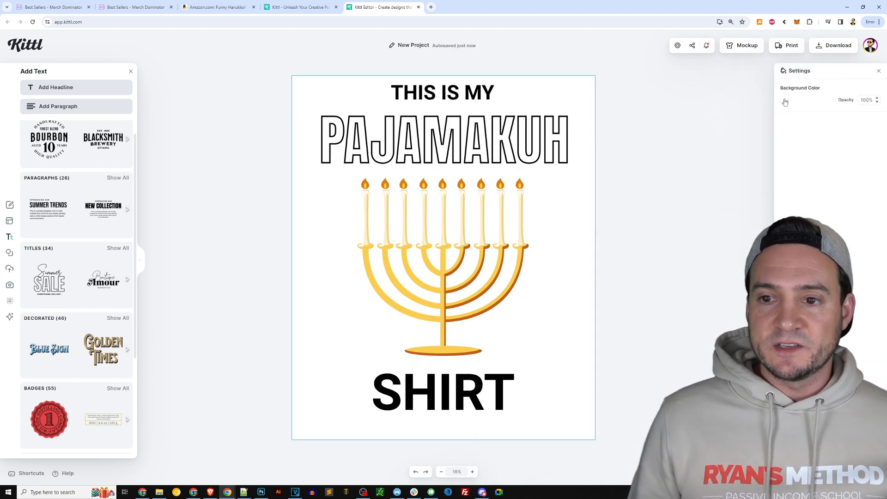
Step: Set the artboard background color to light blue 5ebeff
left_click(784, 100)
left_click(699, 255)
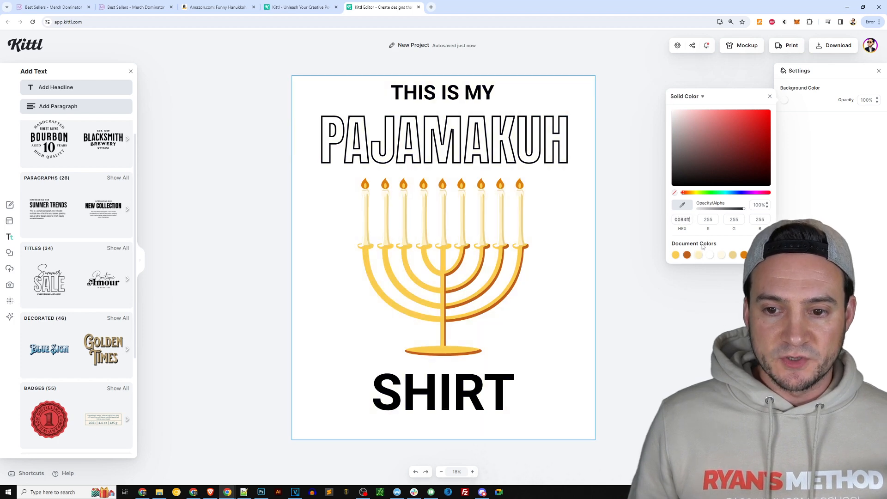
left_click(732, 192)
left_click_drag(758, 117, 736, 110)
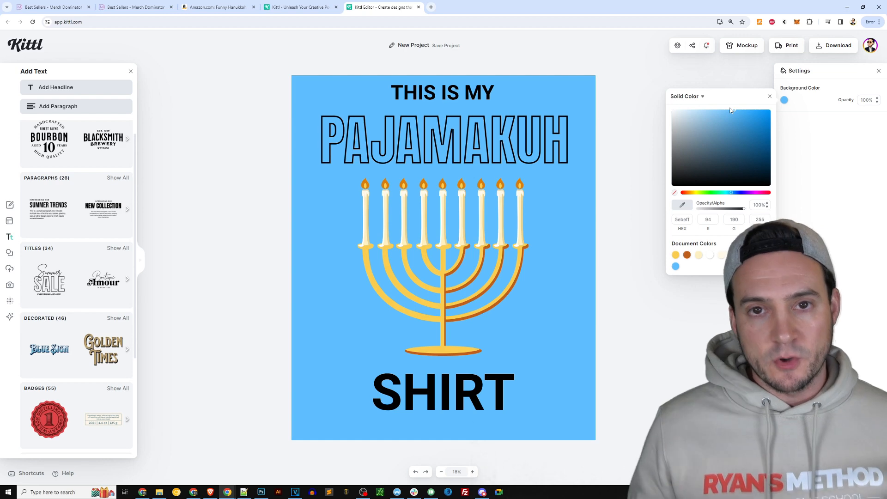
Step: Change the artboard background to the muted light blue 98c6e3
left_click(739, 120)
left_click_drag(737, 121, 704, 119)
left_click(673, 83)
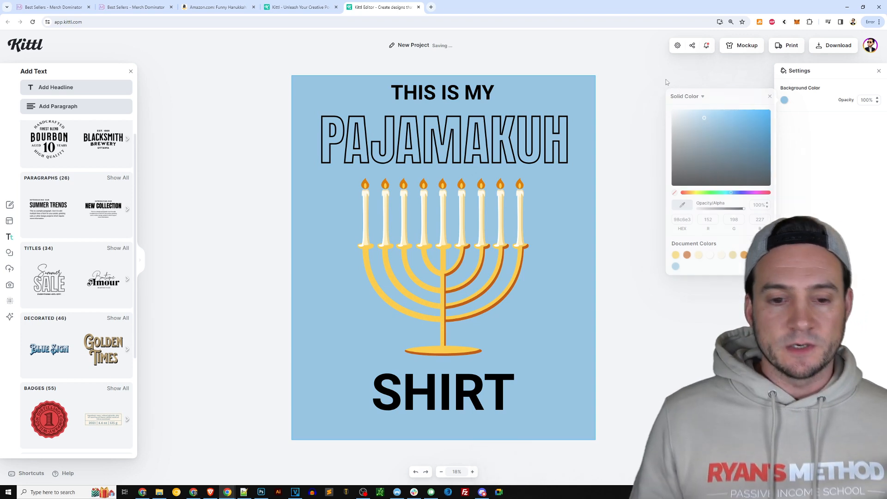
Step: Recolor all the black in the design, including the three text lines and the PAJAMAKUH outline, to white
left_click(512, 126)
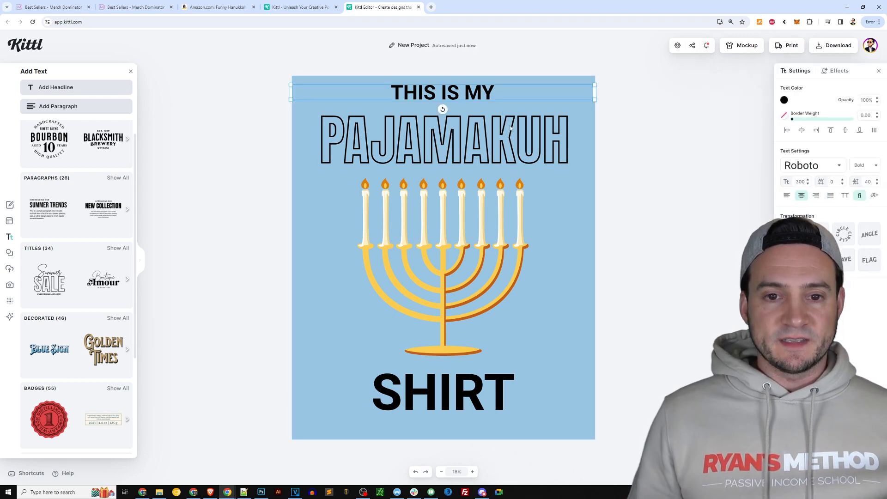
left_click(499, 381)
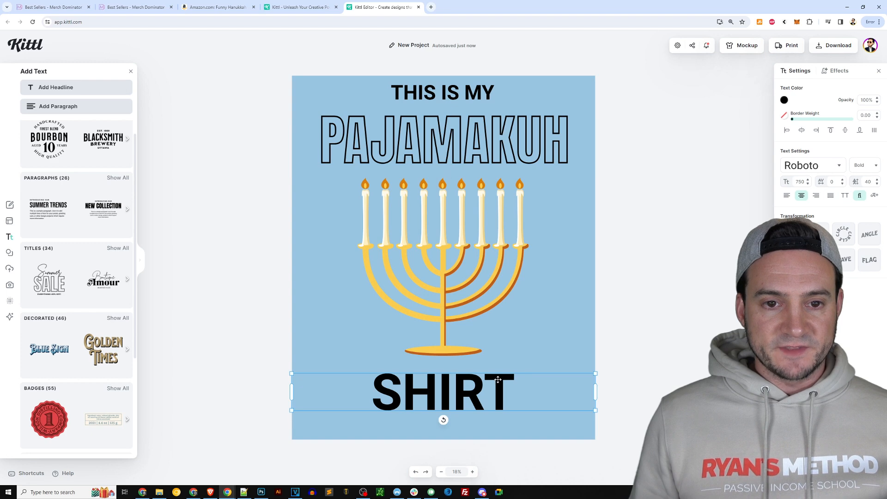
key("ctrl+a")
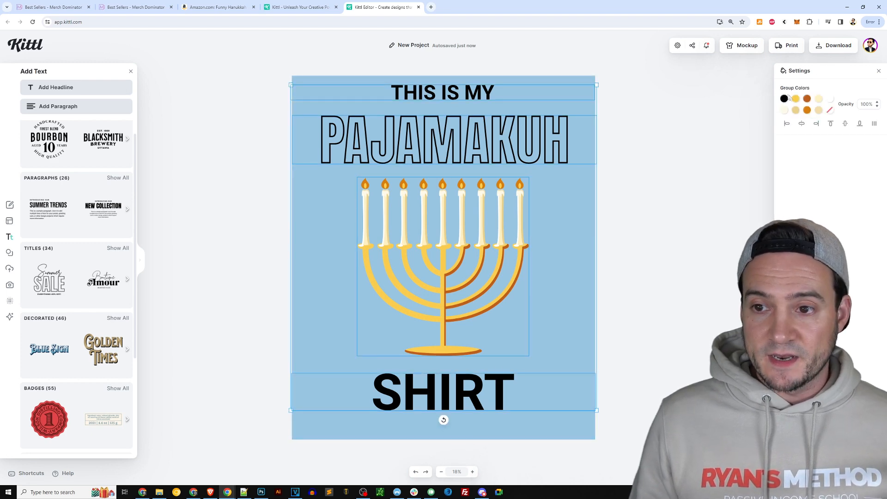
left_click(785, 99)
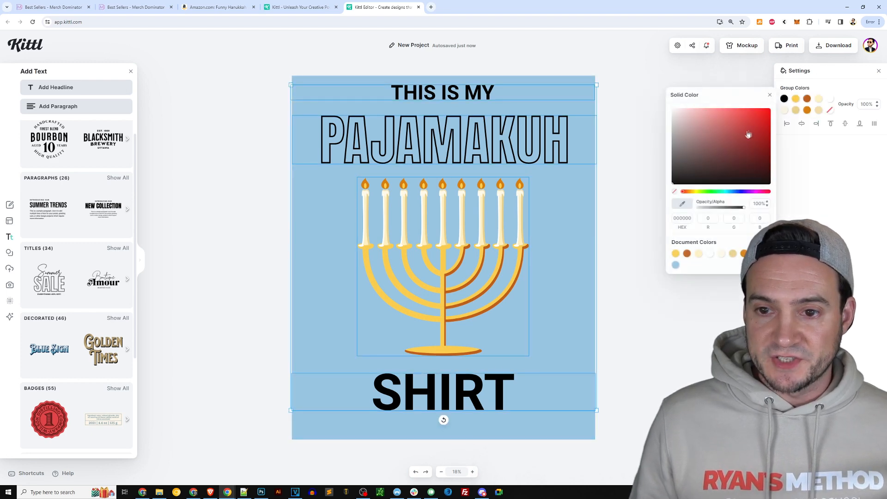
left_click(710, 253)
left_click(648, 153)
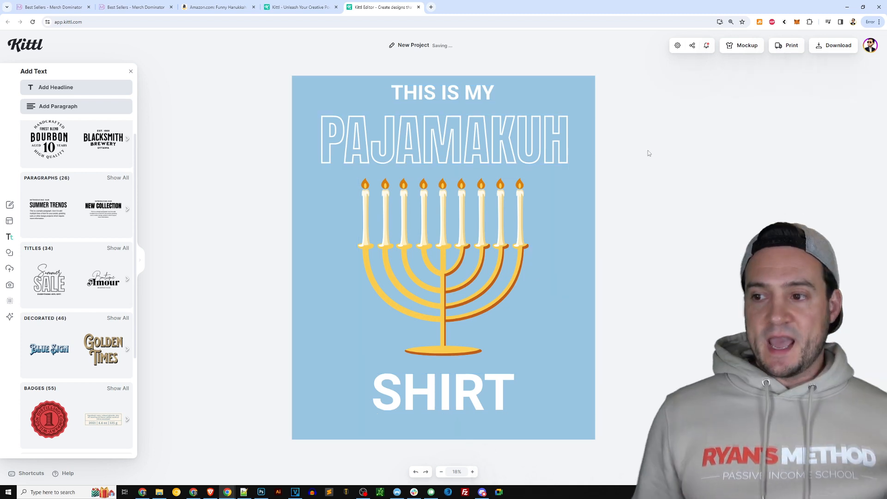
Step: Increase the border weight of the PAJAMAKUH text slightly for a thicker outline
left_click(567, 133)
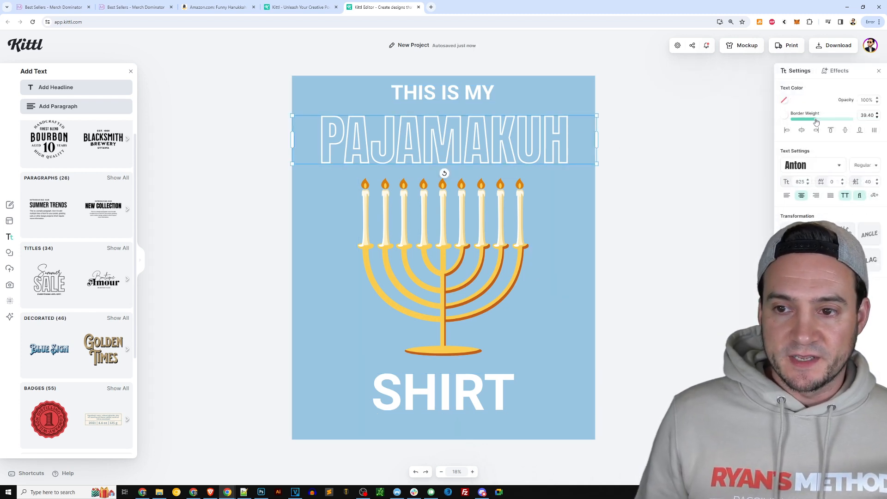
left_click_drag(816, 122, 825, 122)
left_click(700, 119)
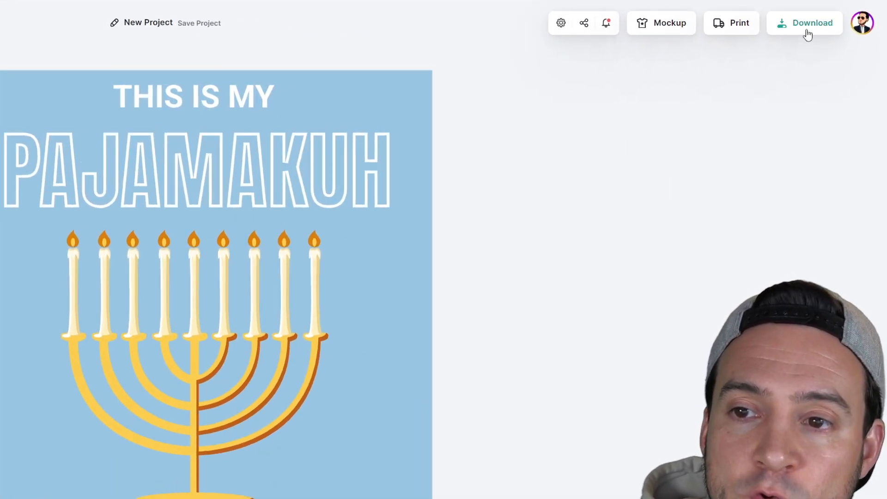
Step: Turn on Remove Background in the 4500 x 5400 px download options, and open the print product catalog
left_click(808, 33)
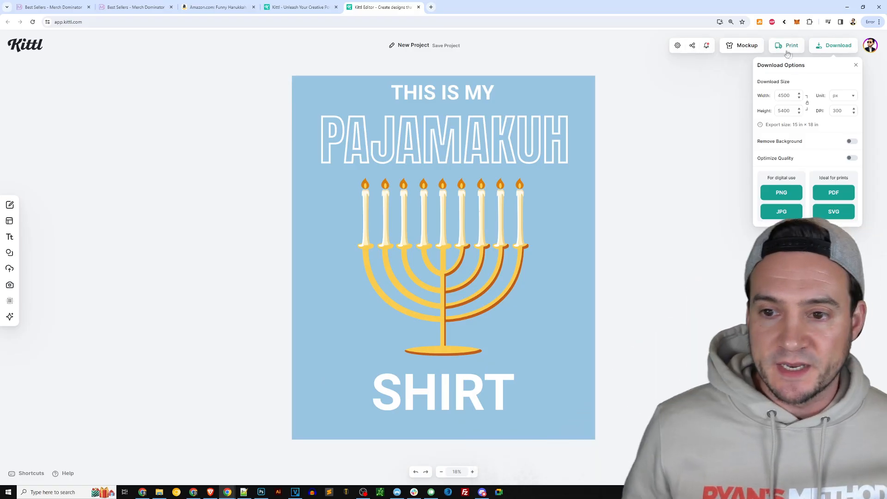
left_click(851, 144)
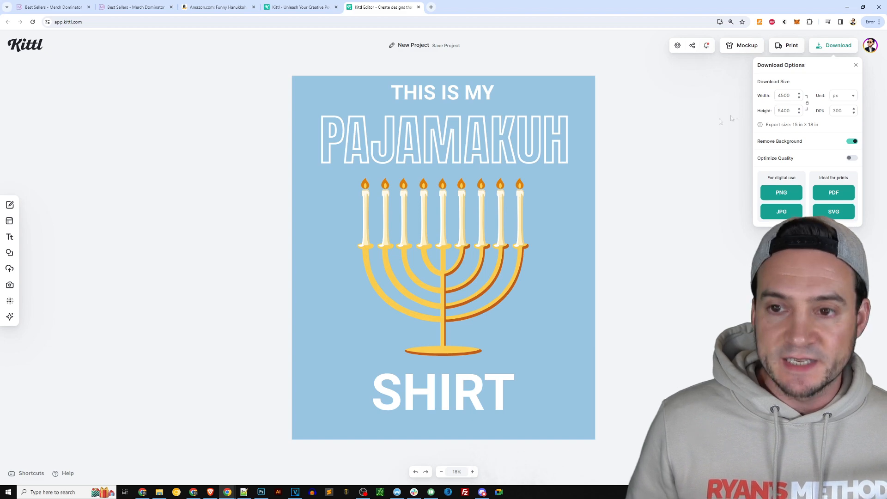
left_click(787, 45)
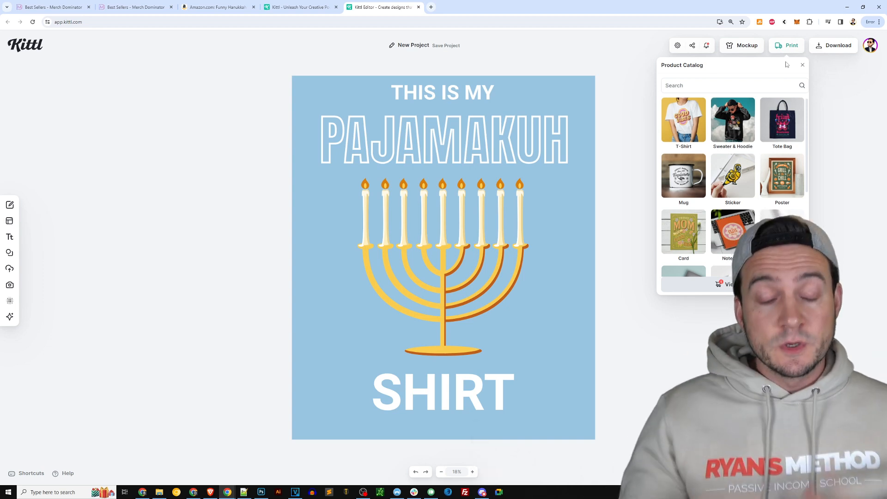
Step: Show the design on a light blue T-shirt mockup, enlarging it to fill the chest and centering it on the shirt
left_click(753, 49)
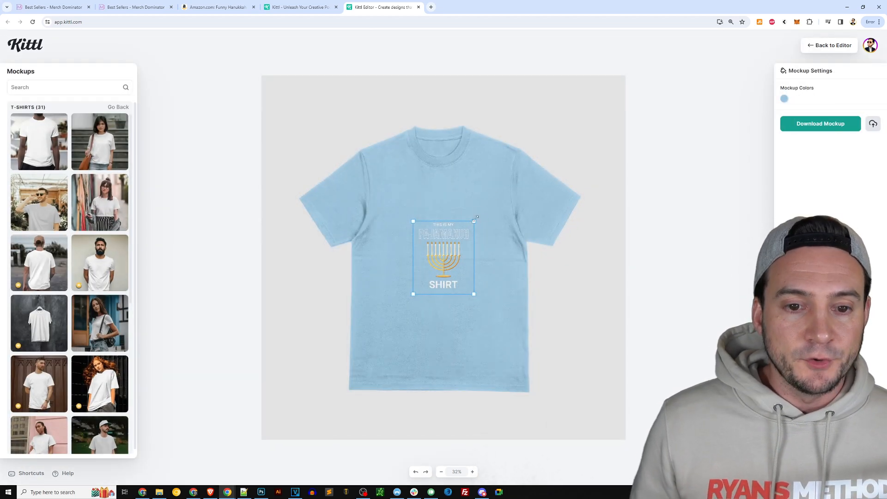
left_click_drag(476, 218, 514, 174)
left_click_drag(414, 295, 360, 326)
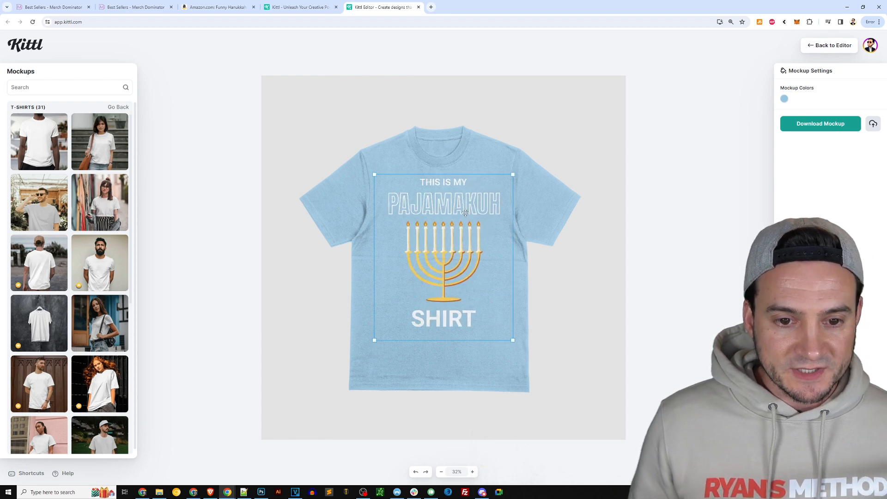
left_click_drag(465, 213, 462, 213)
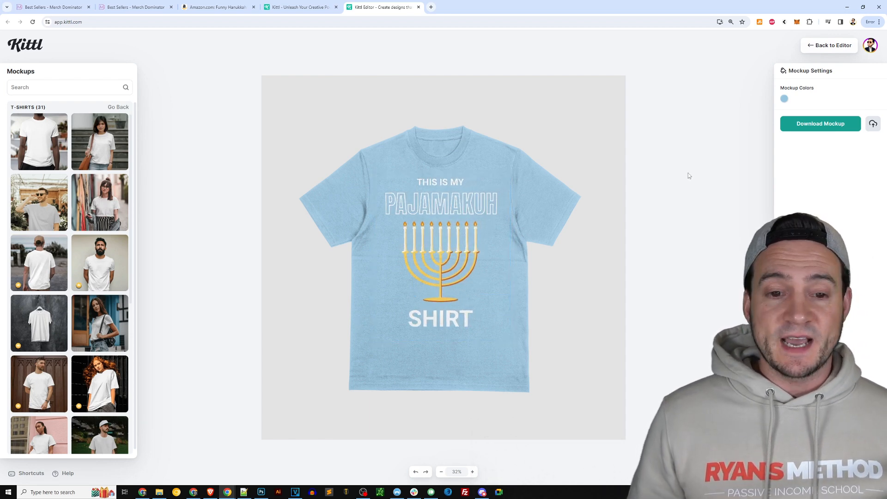